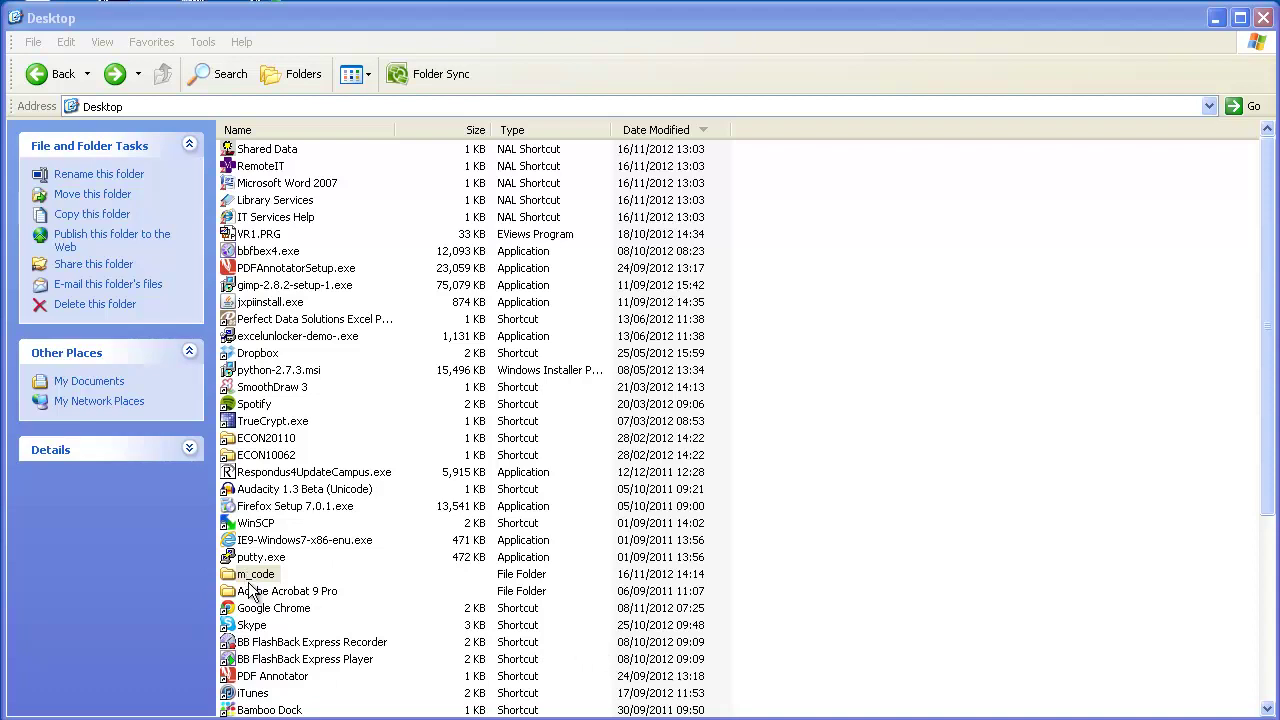
Step: Open the m_code folder on the Desktop, then its project folder
double_click(250, 576)
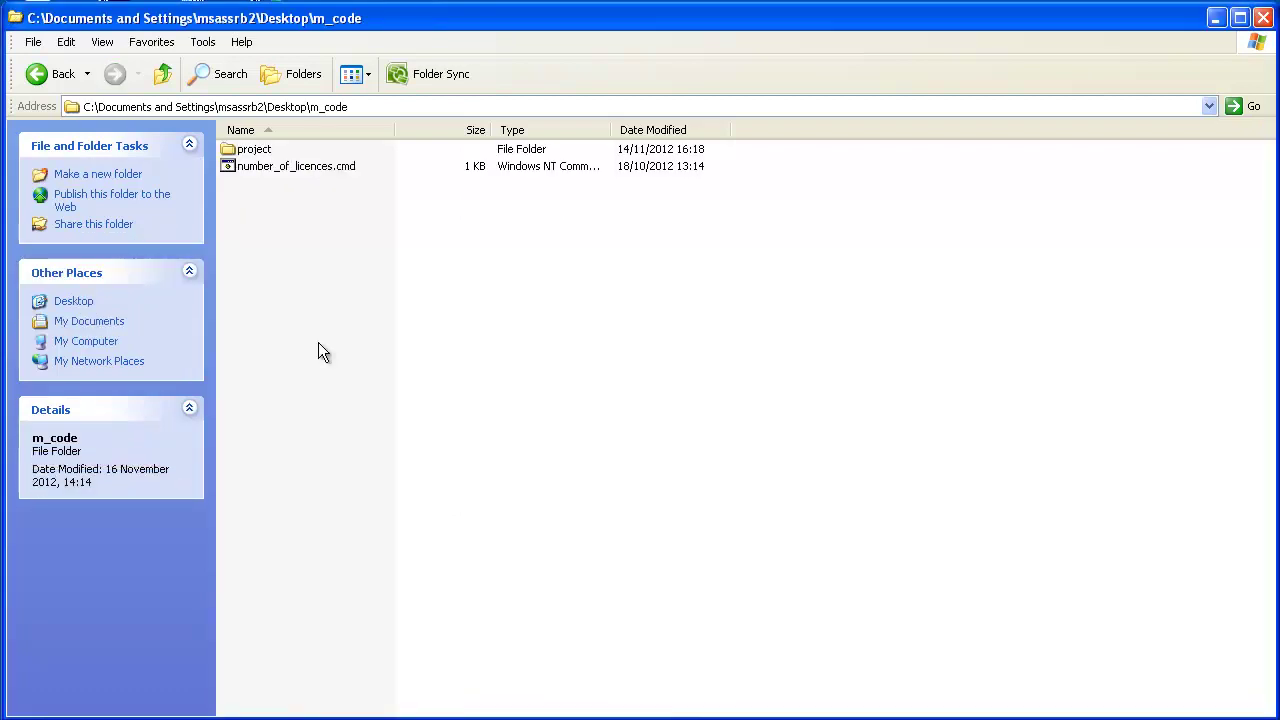
double_click(250, 150)
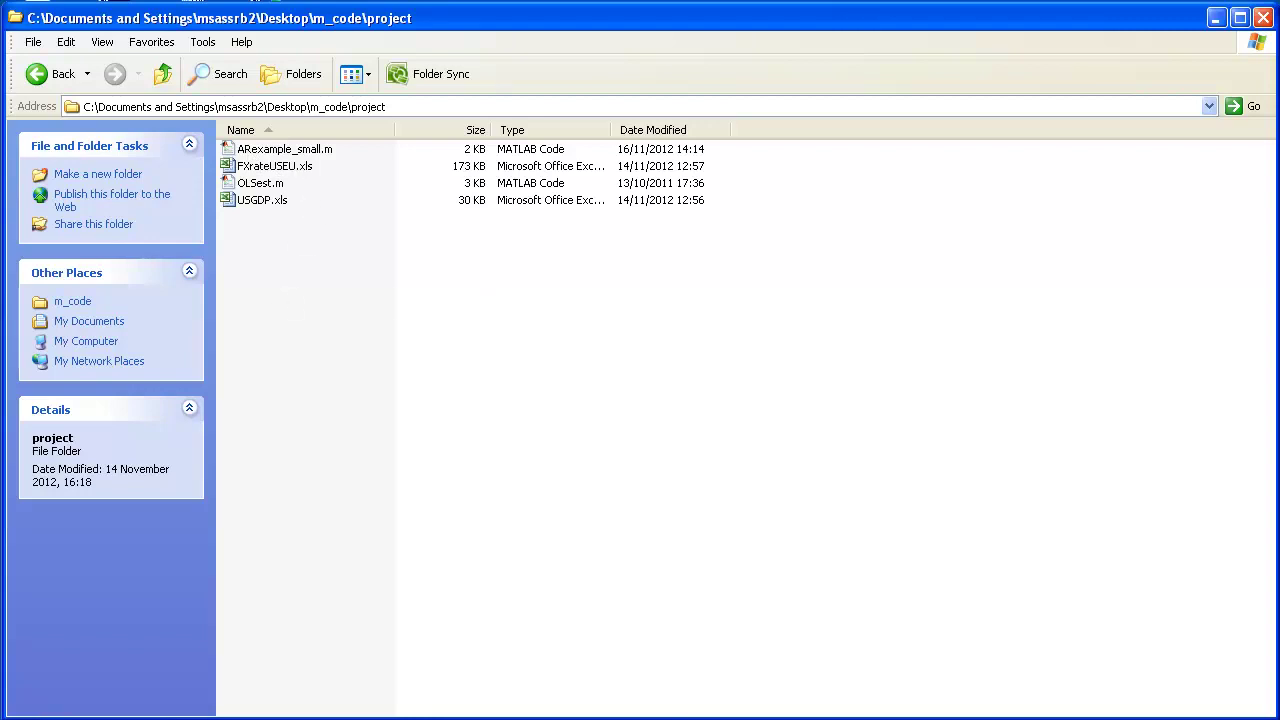
Step: Bring up ARexample_small.m in MATLAB, enlarge the code area and scroll through the script
key("alt+Tab")
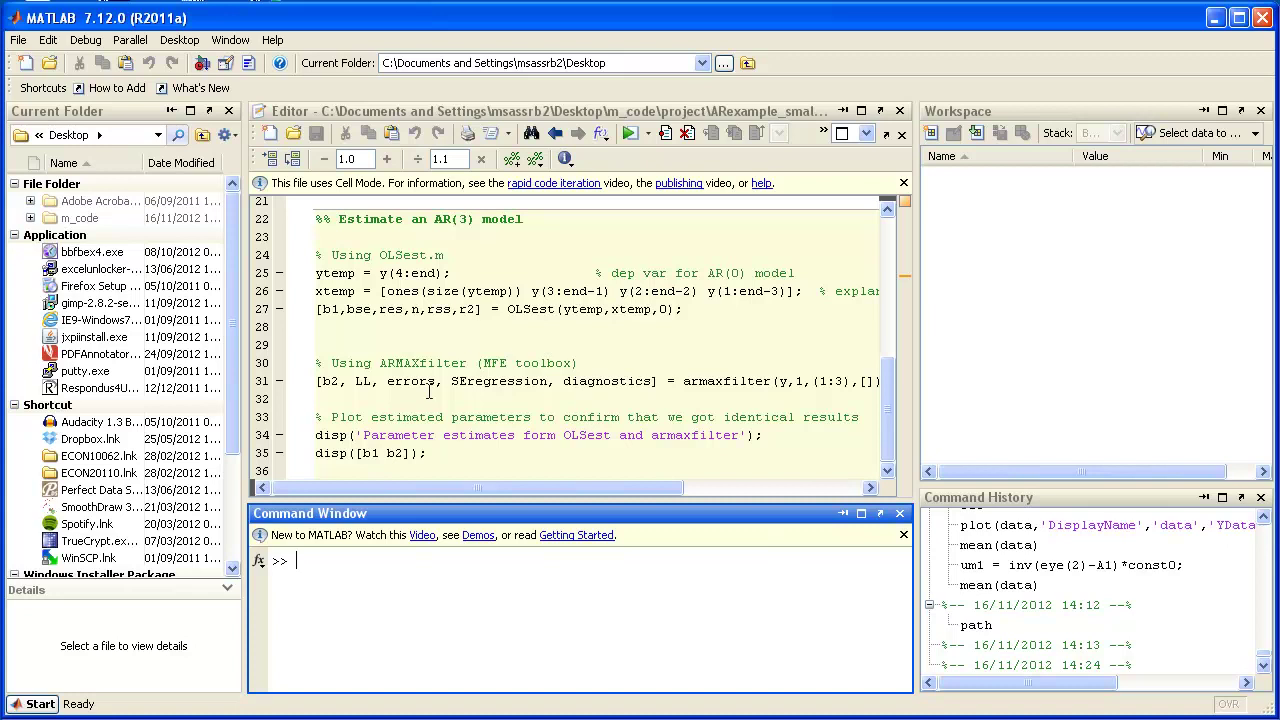
left_click(430, 391)
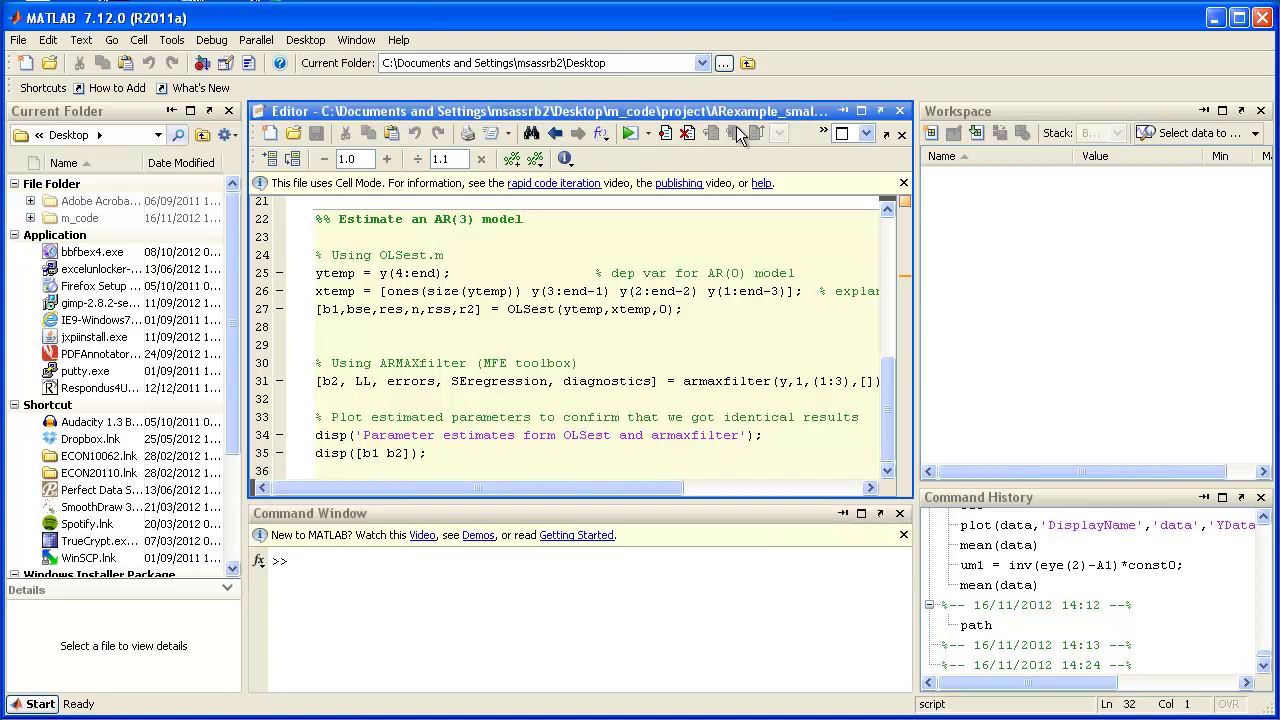
left_click(506, 331)
left_click_drag(559, 503, 559, 544)
left_click(564, 478)
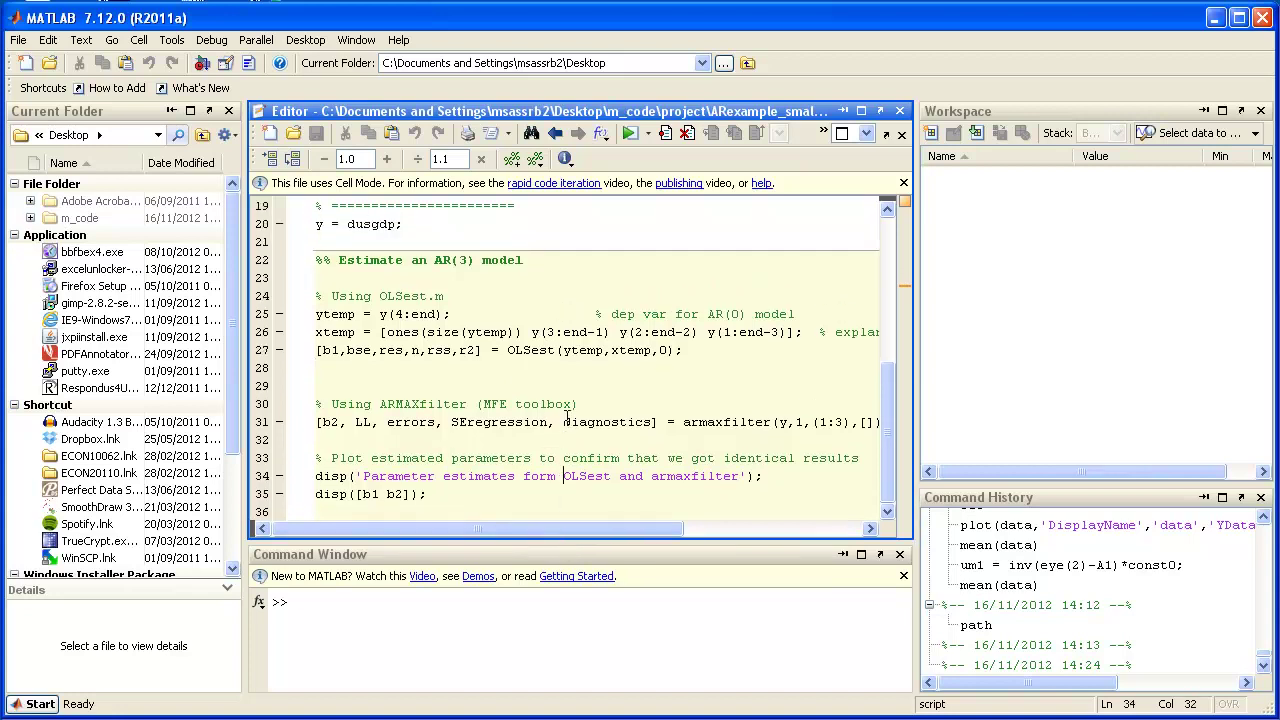
scroll(566, 416, "up", 5)
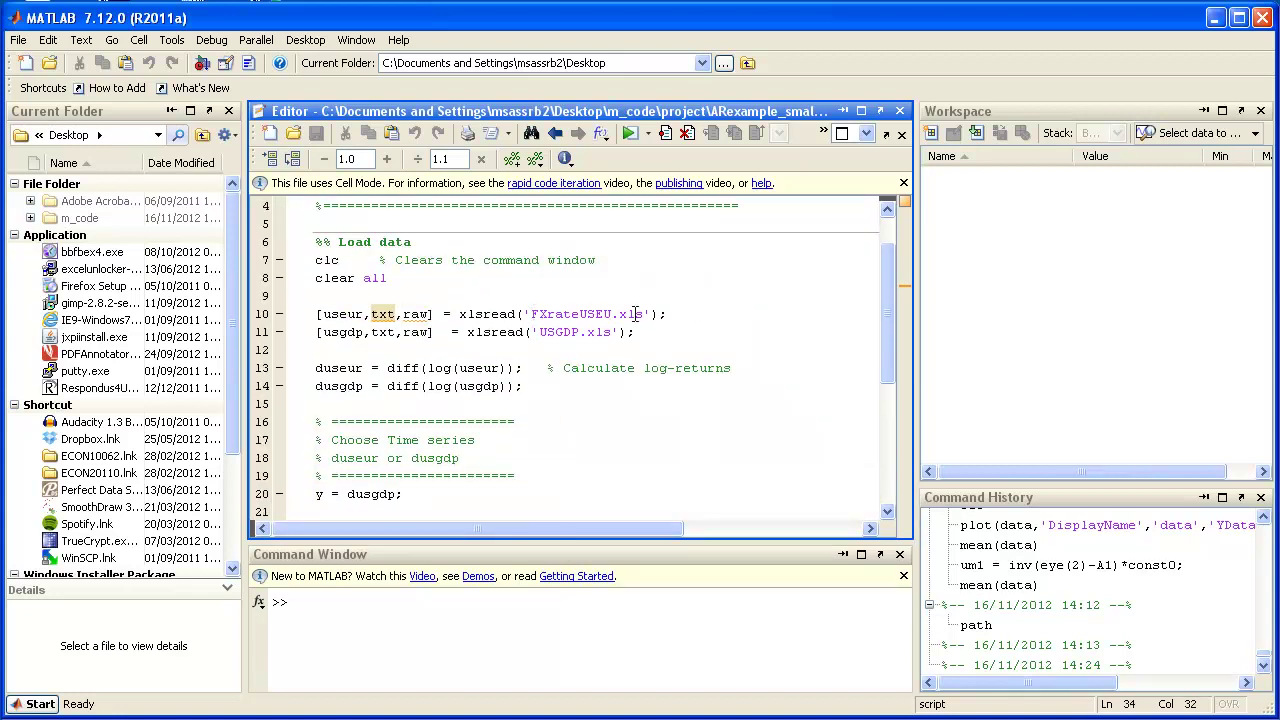
left_click(471, 406)
scroll(472, 408, "down", 3)
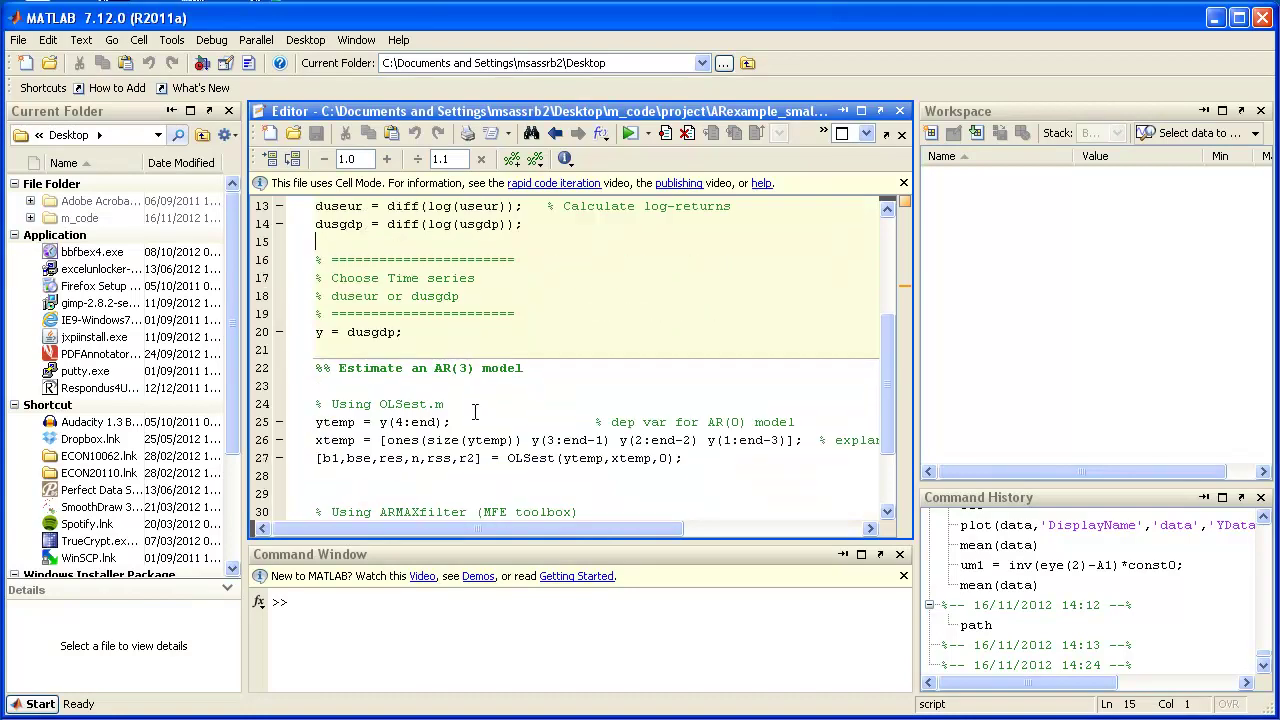
scroll(472, 406, "down", 1)
scroll(566, 371, "up", 2)
scroll(514, 400, "down", 1)
scroll(514, 400, "down", 1)
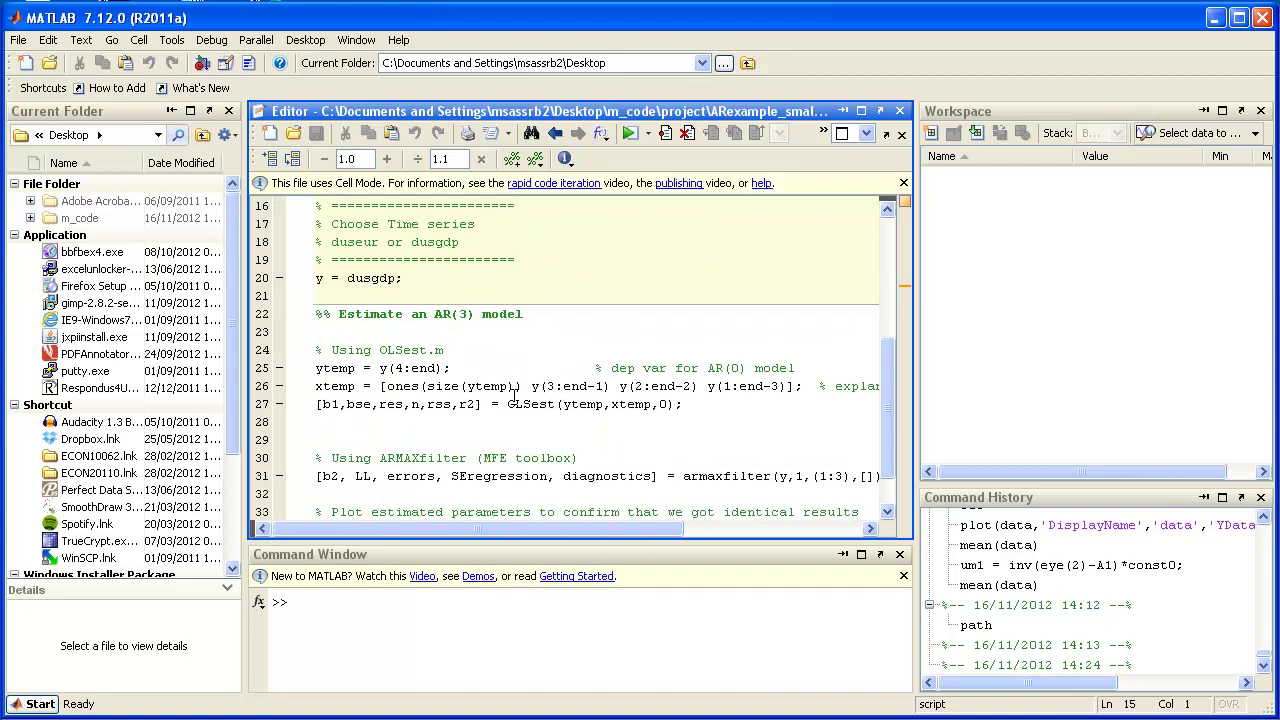
scroll(481, 395, "down", 1)
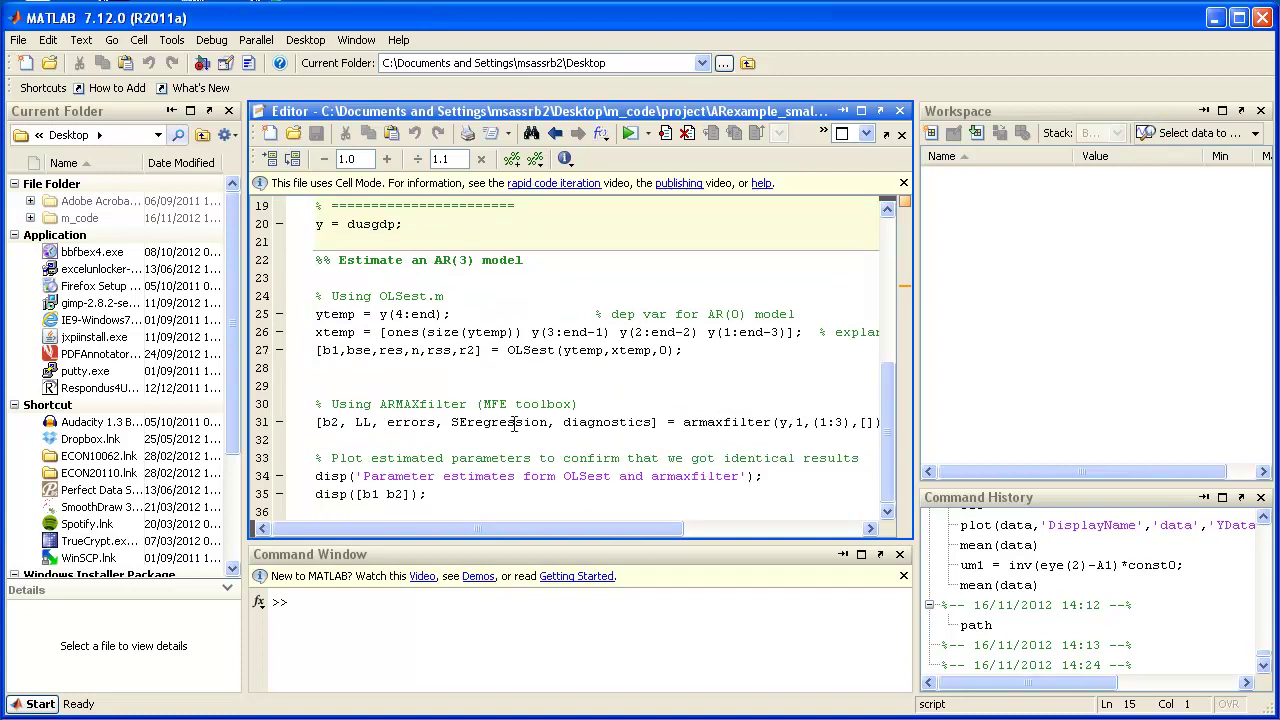
Step: Inspect the OLSest call and how ytemp (y(4:end)) and xtemp (lagged y terms) are built
left_click_drag(508, 350, 557, 357)
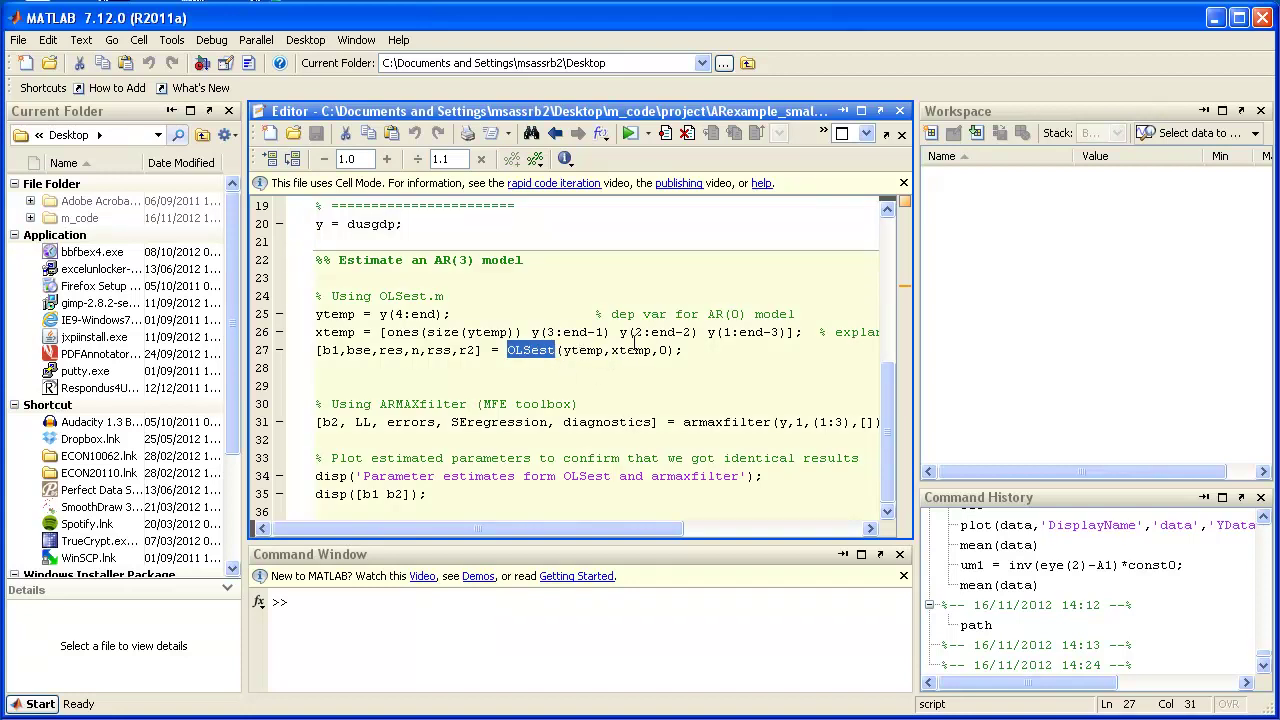
left_click(591, 350)
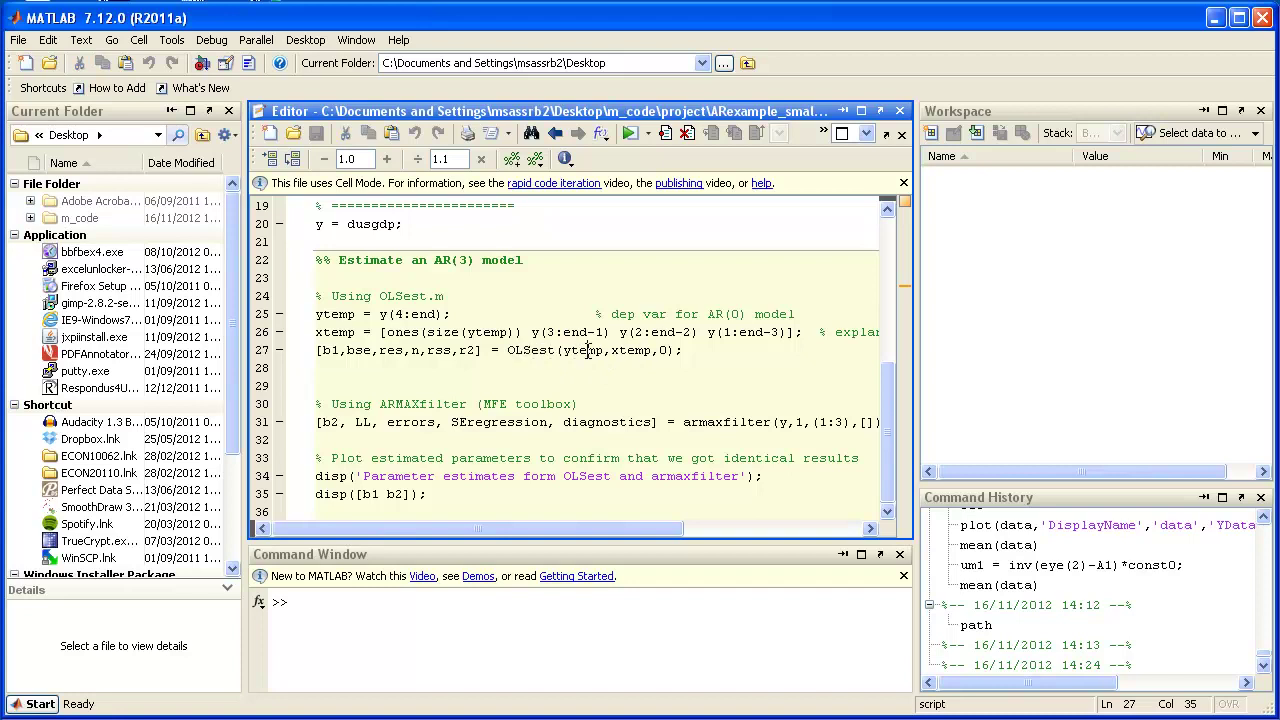
double_click(338, 314)
left_click_drag(380, 314, 436, 316)
double_click(334, 333)
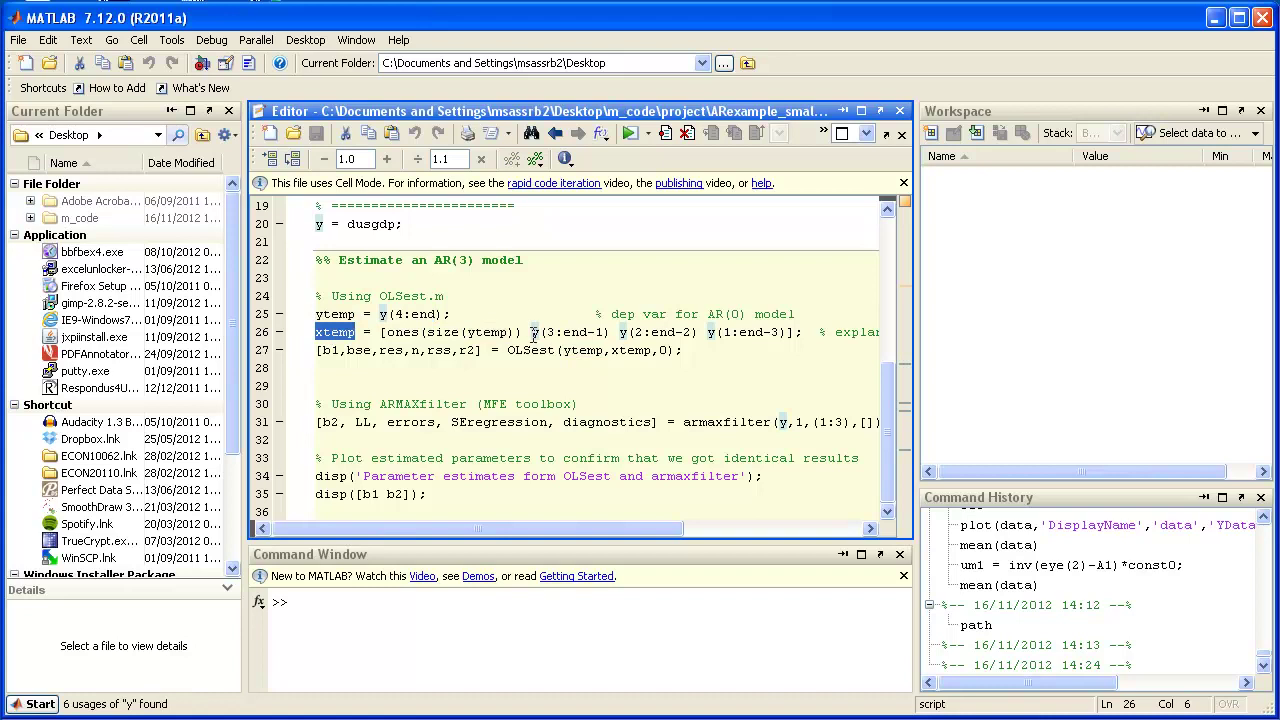
left_click_drag(531, 332, 789, 332)
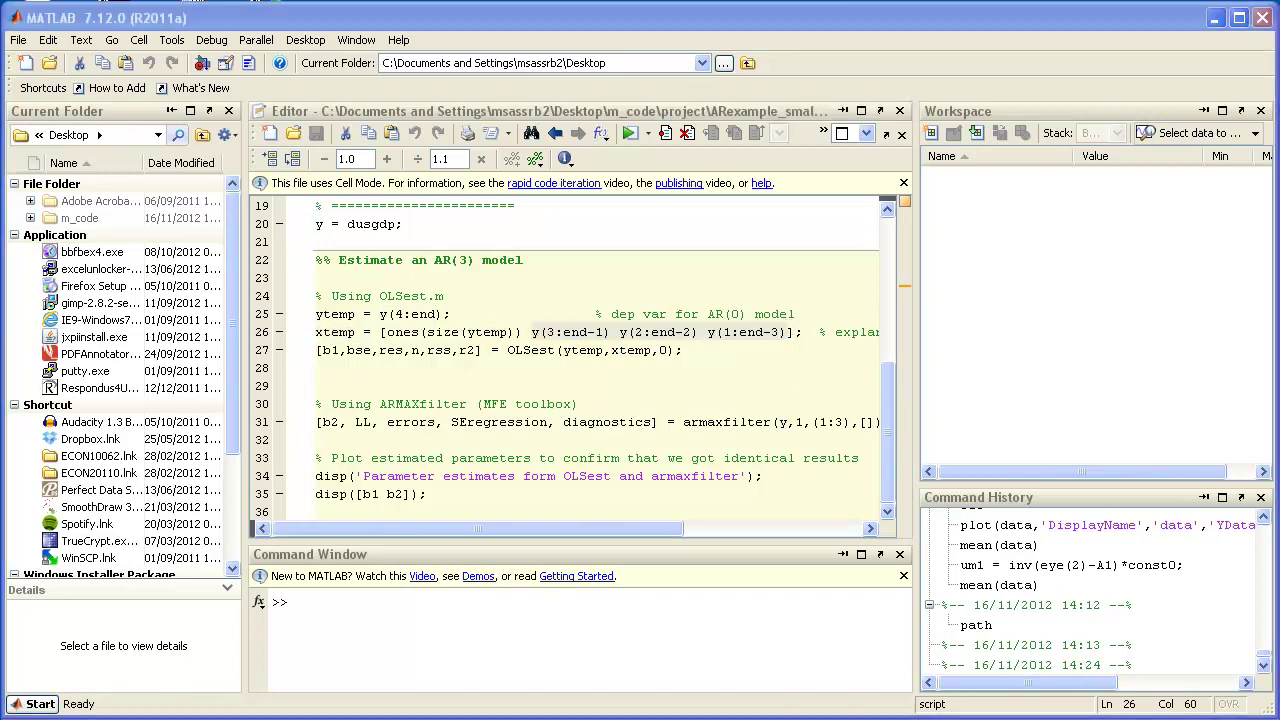
double_click(589, 352)
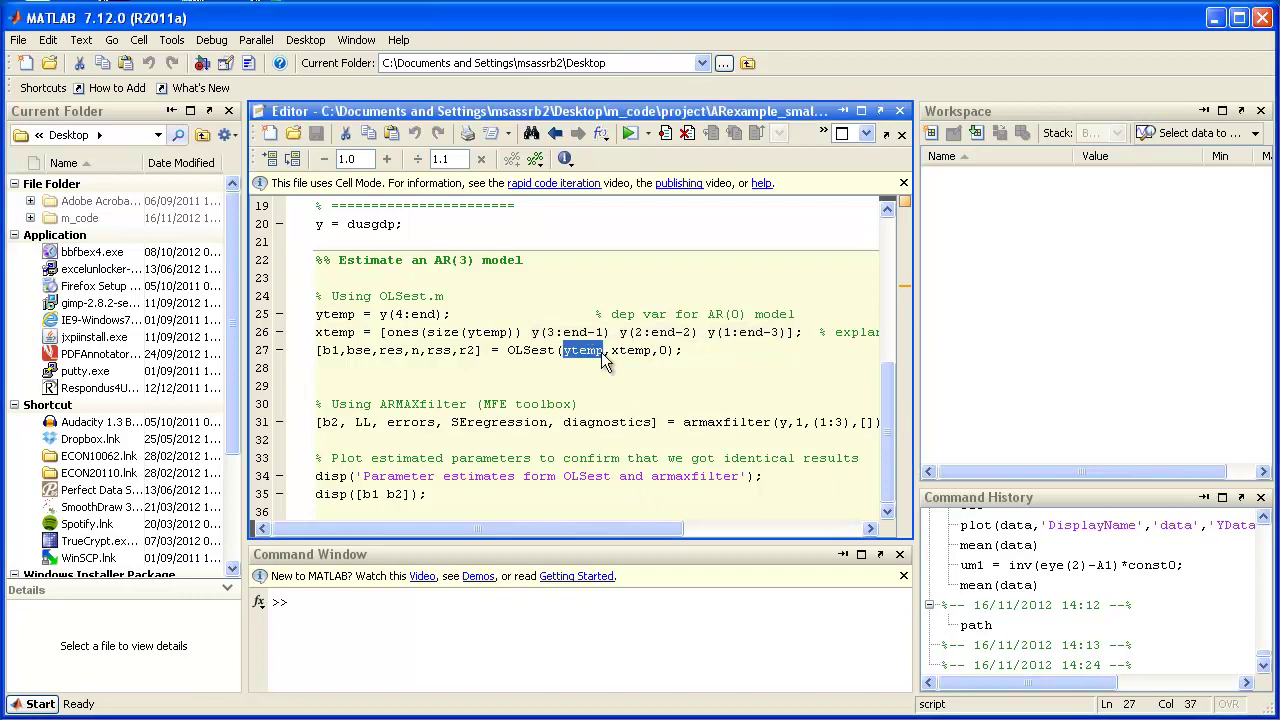
double_click(627, 352)
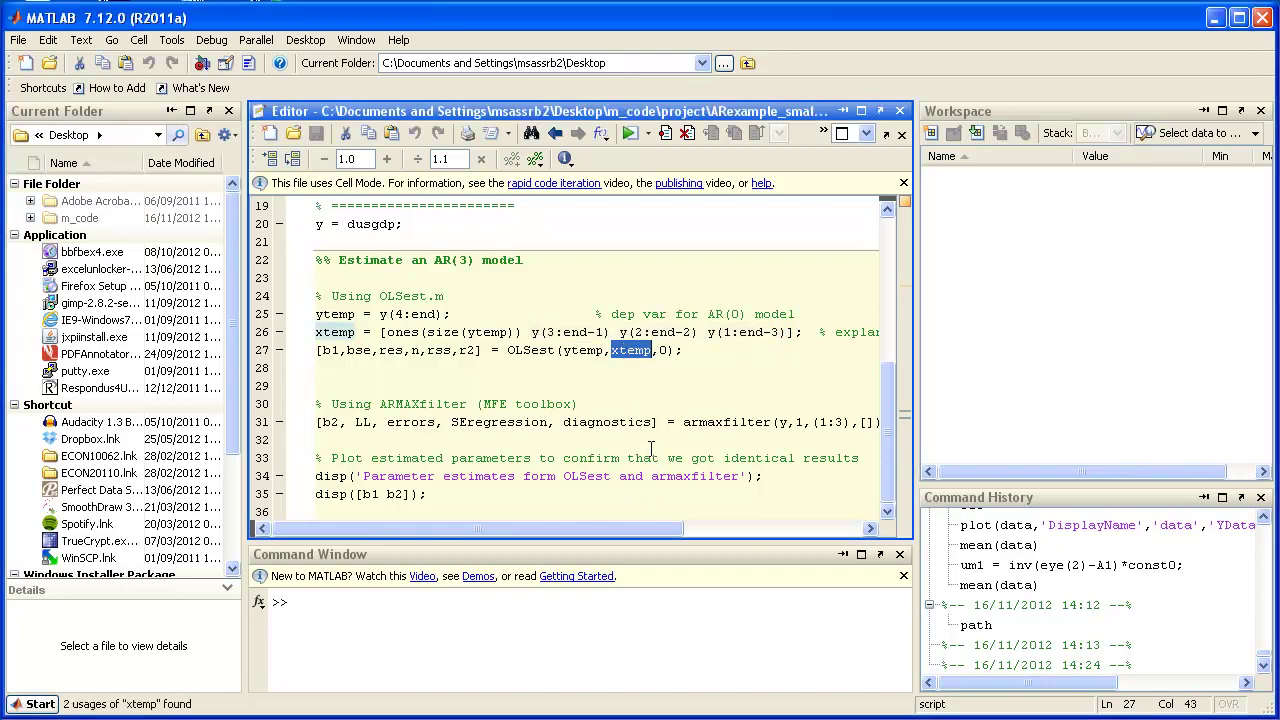
Step: Inspect the armaxfilter call on line 31 with its y argument and (1:3) lags
left_click(498, 389)
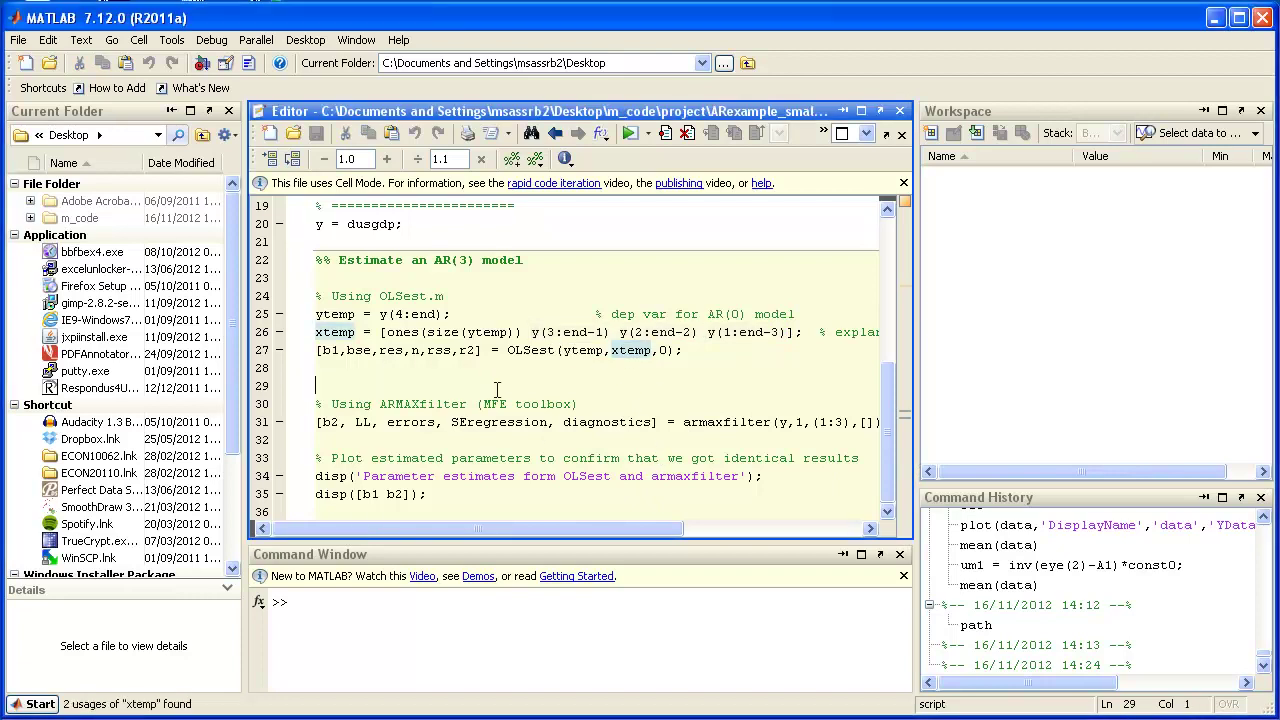
left_click(506, 421)
double_click(717, 423)
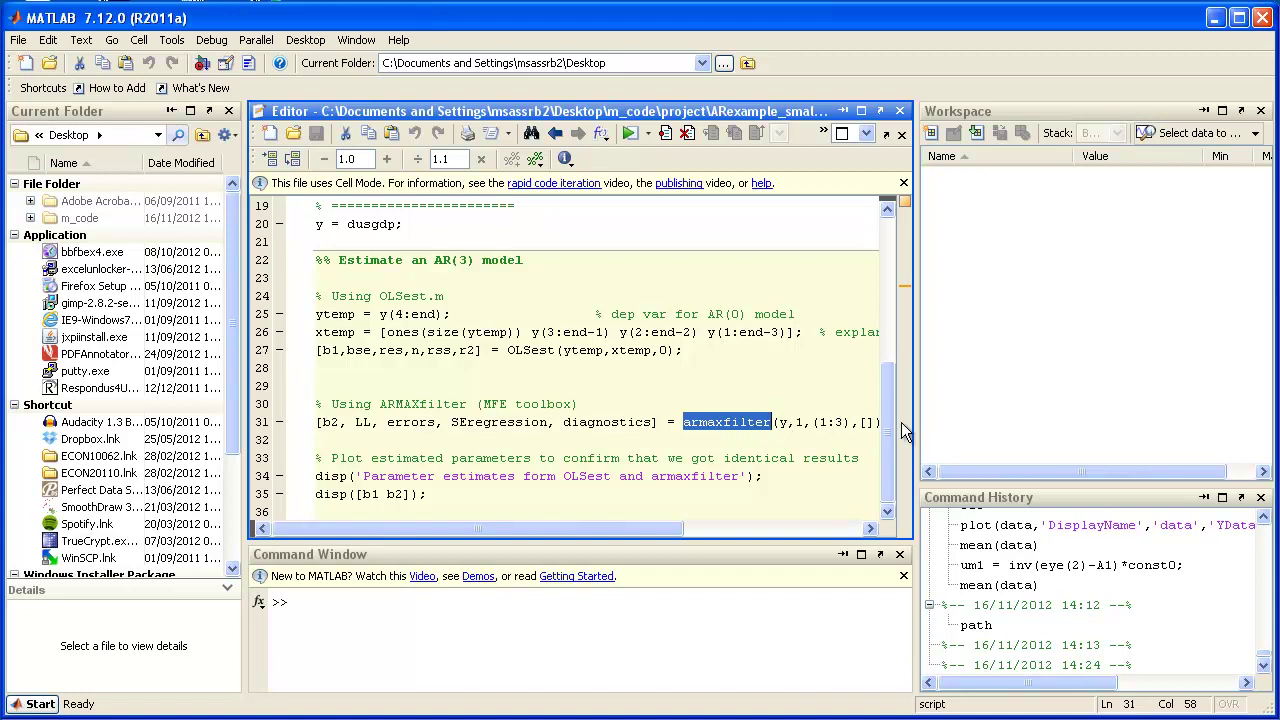
left_click_drag(915, 422, 1030, 421)
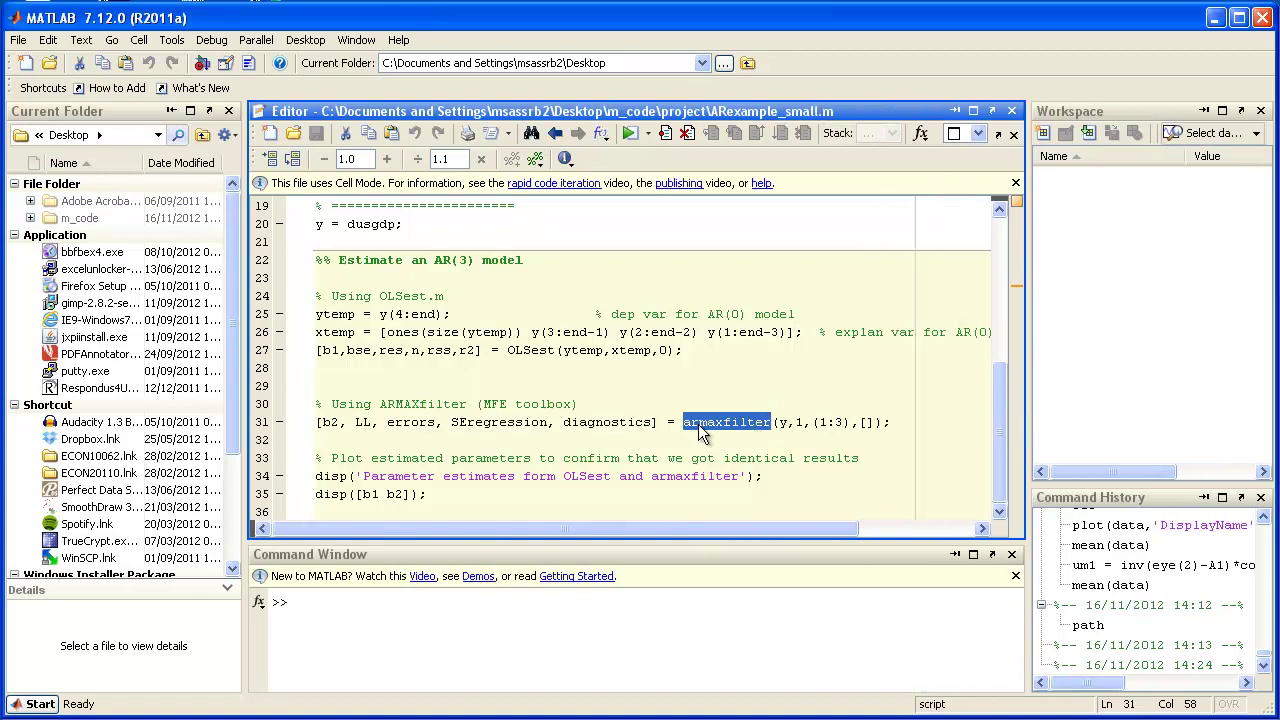
double_click(783, 423)
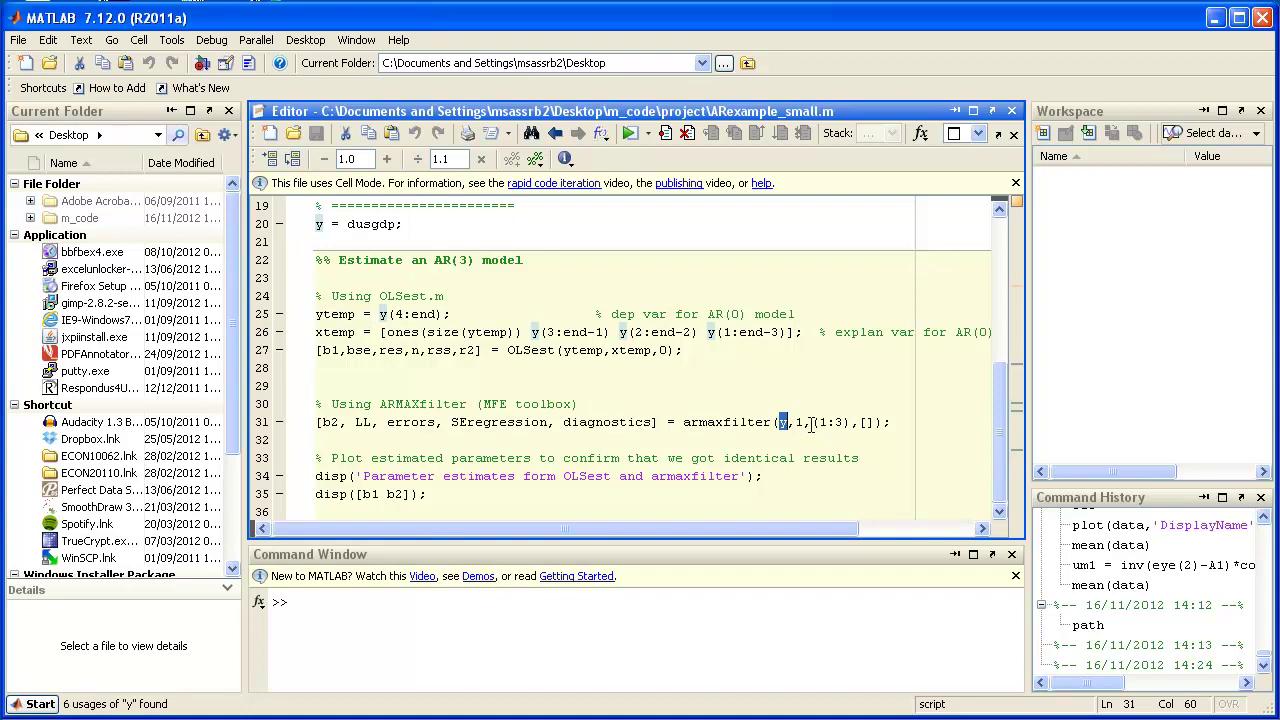
left_click_drag(812, 422, 853, 422)
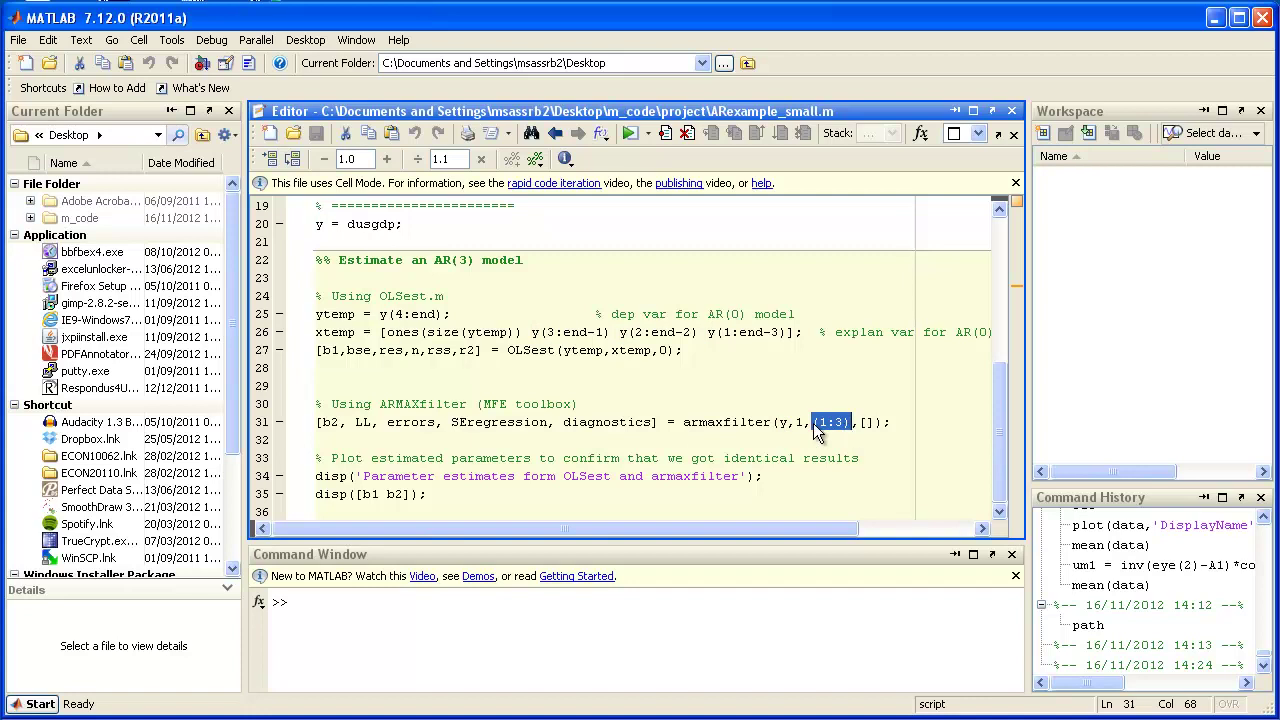
Step: Run ARexample_small.m with its project folder as the current folder and enlarge the output
left_click(630, 136)
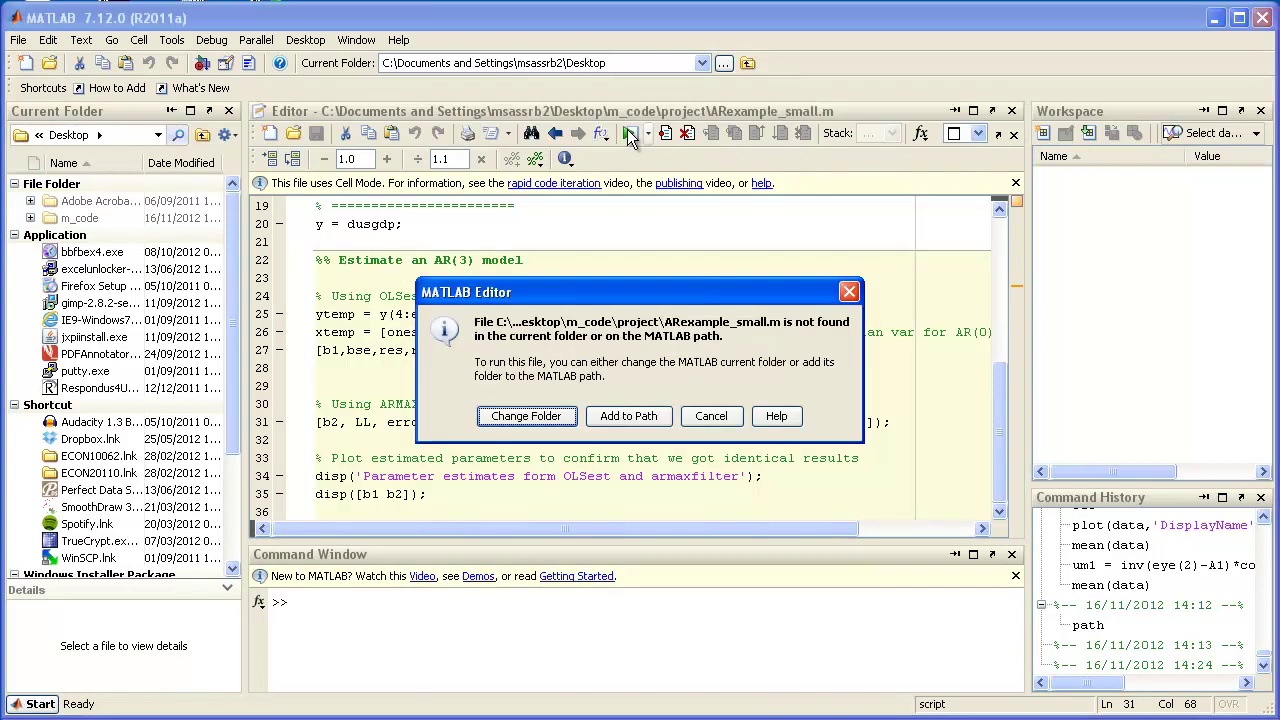
left_click(550, 418)
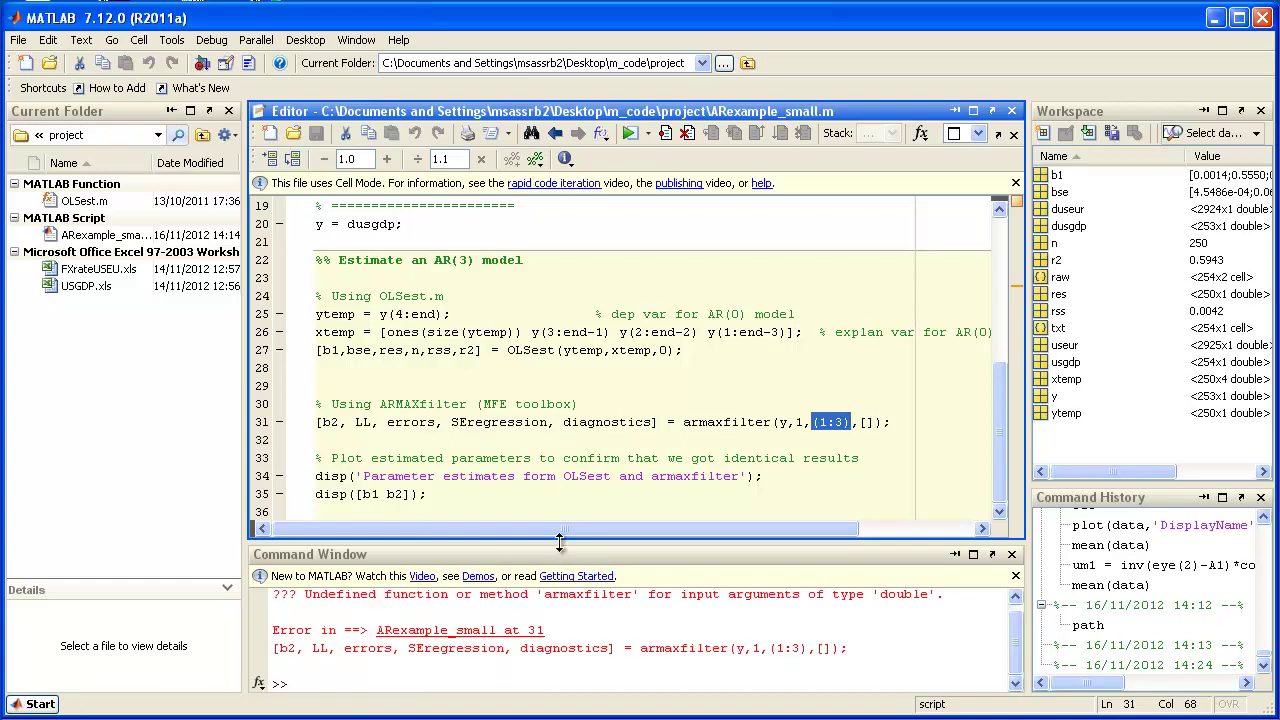
left_click_drag(560, 542, 560, 524)
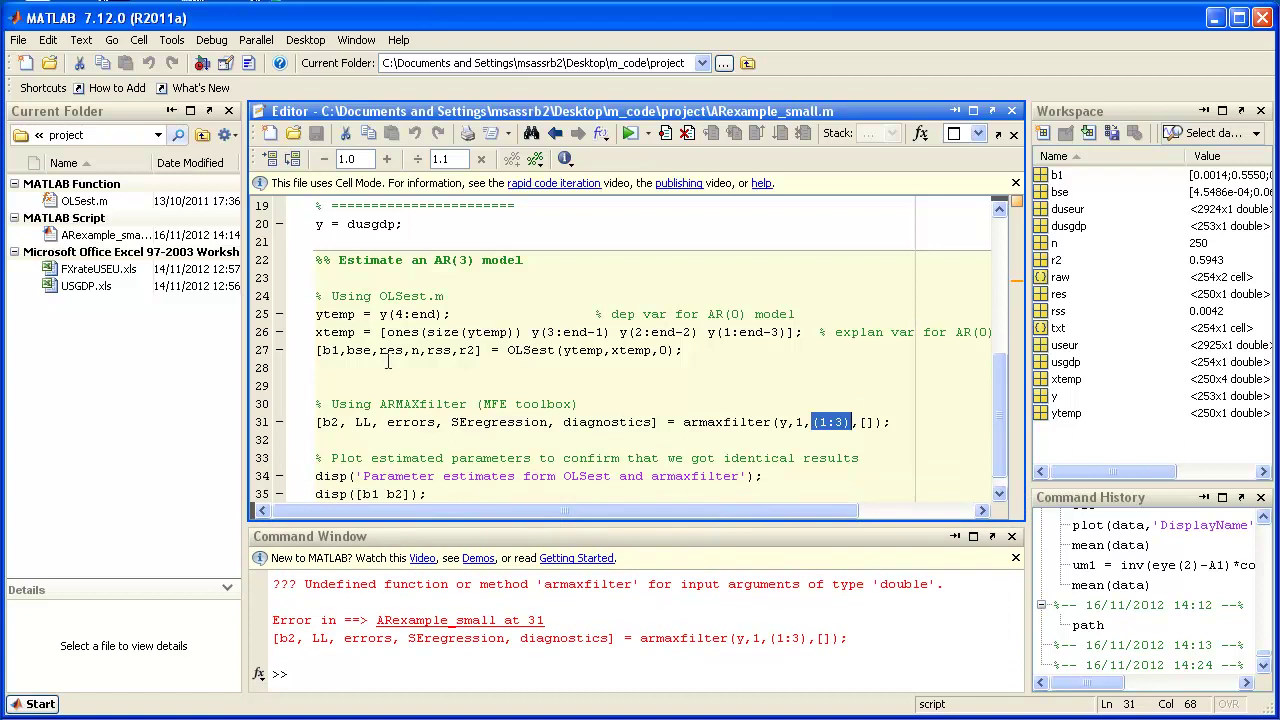
Step: View the four b1 estimates (0.0014, 0.5550, 0.1383, 0.1279) in the Variable Editor, then return to the script
double_click(530, 350)
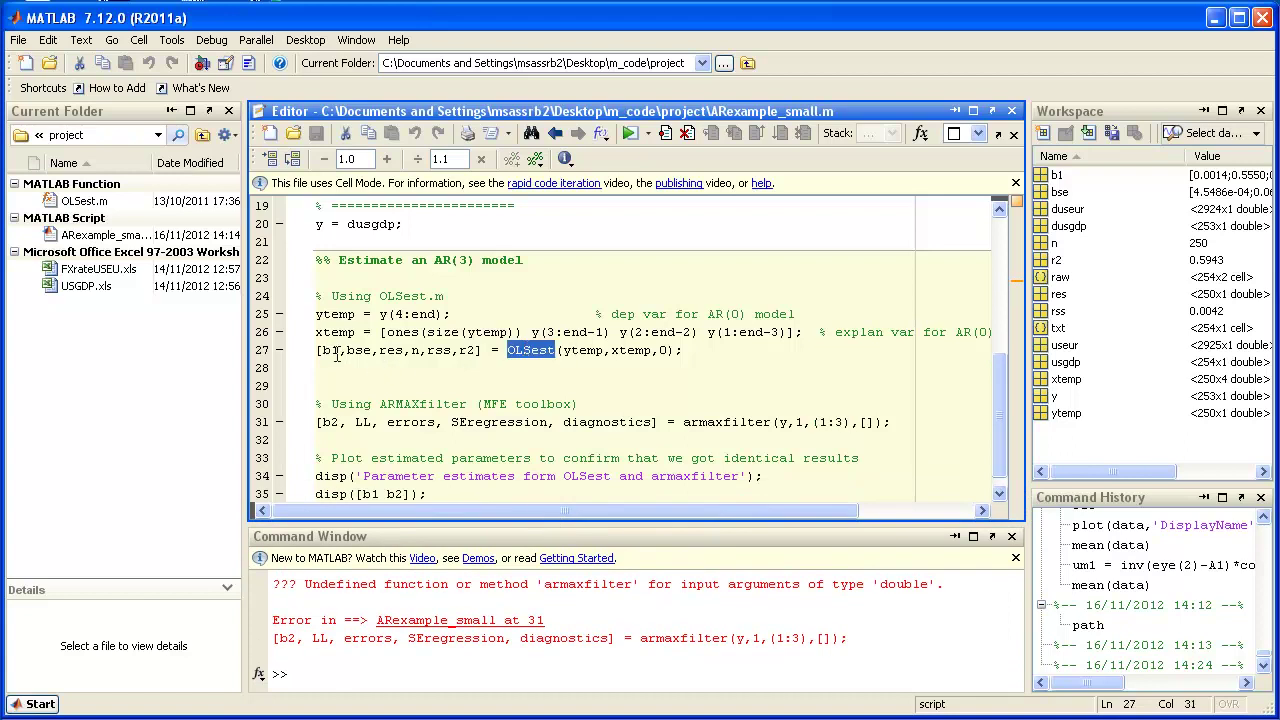
left_click(1055, 175)
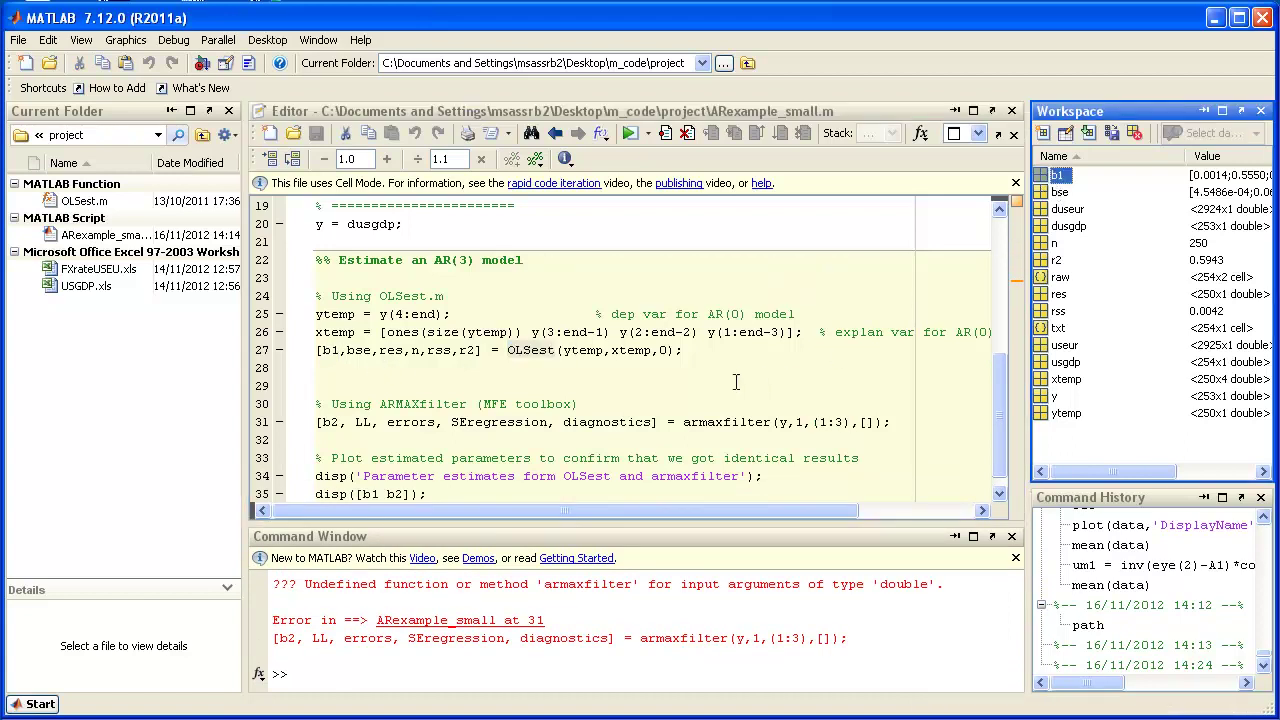
key("Return")
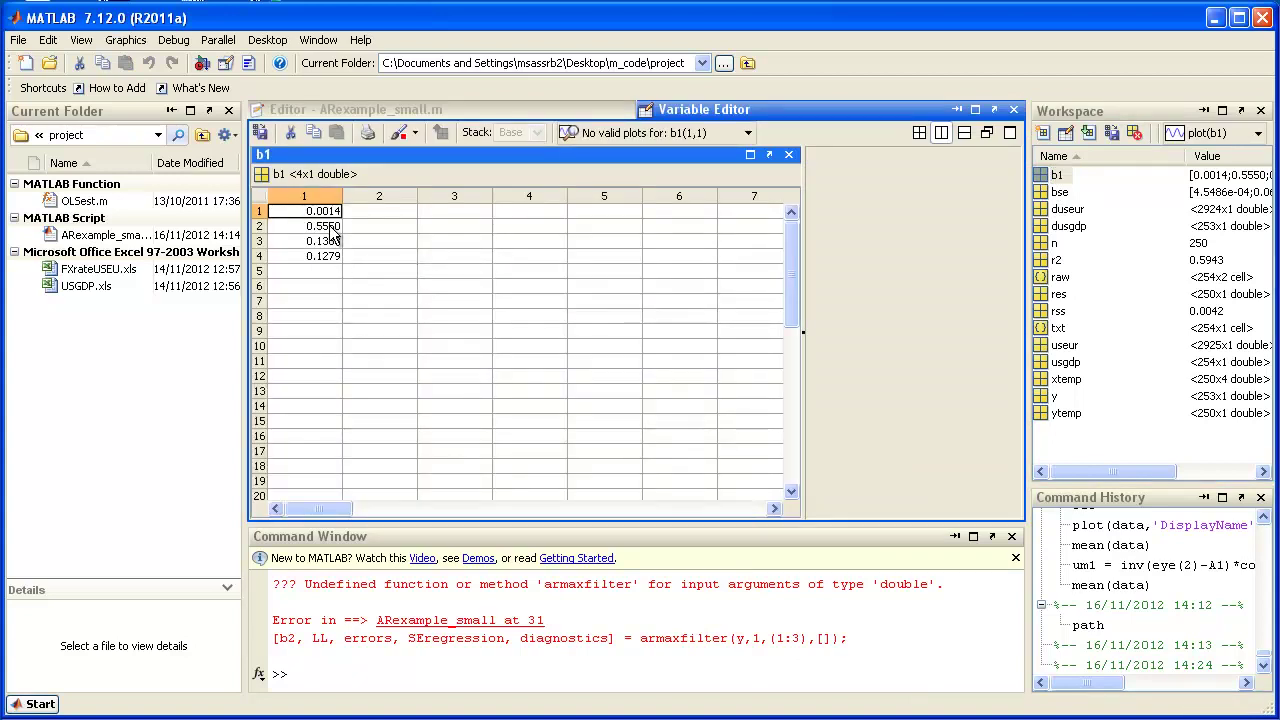
left_click(330, 241)
left_click(330, 256)
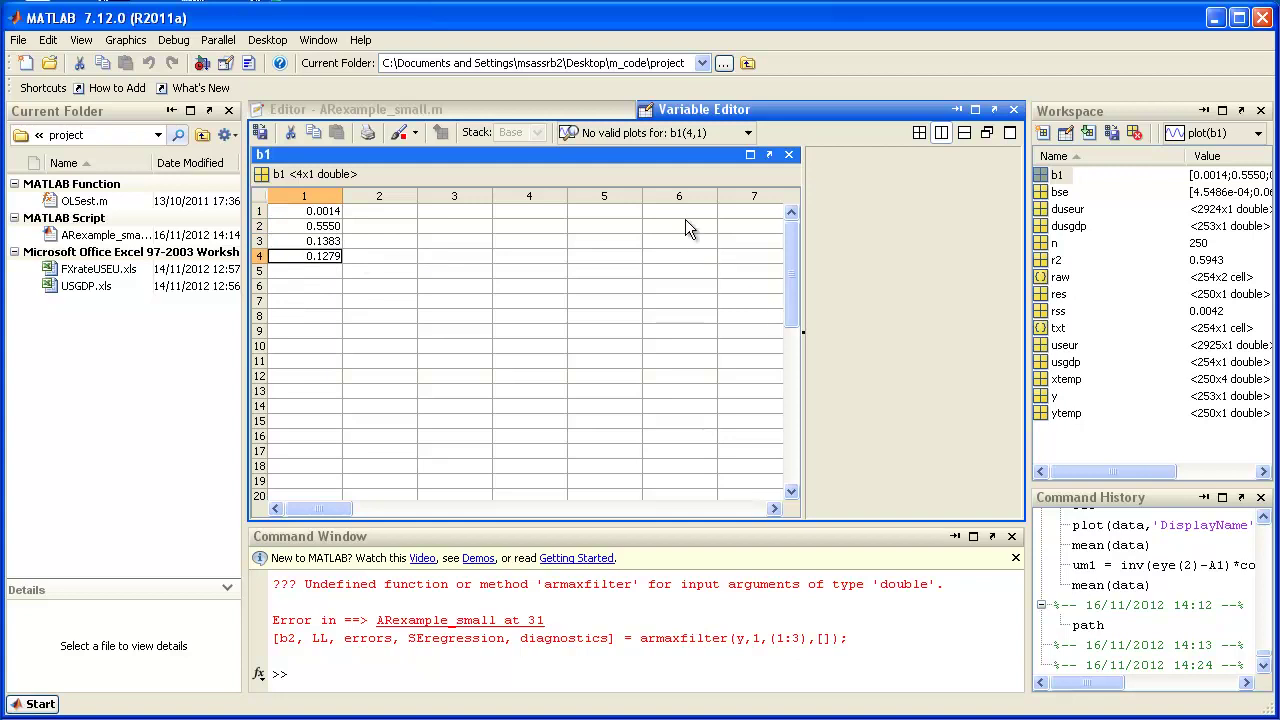
left_click(517, 109)
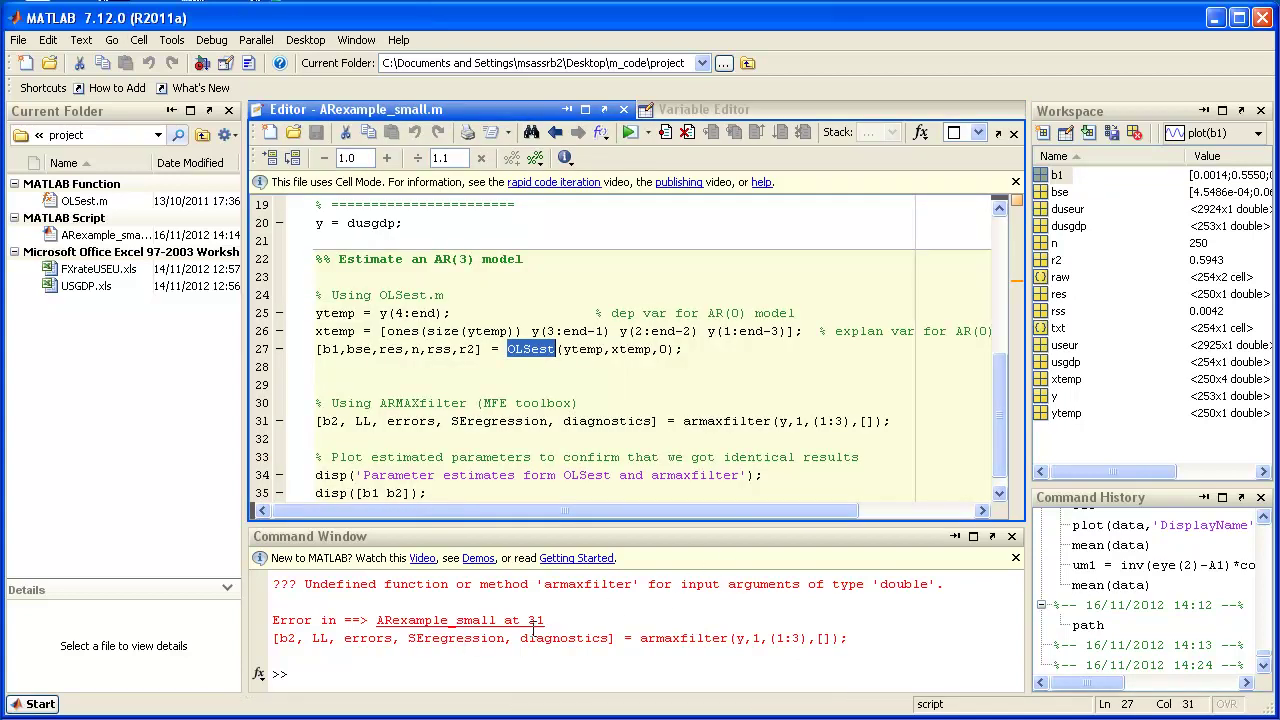
left_click(444, 456)
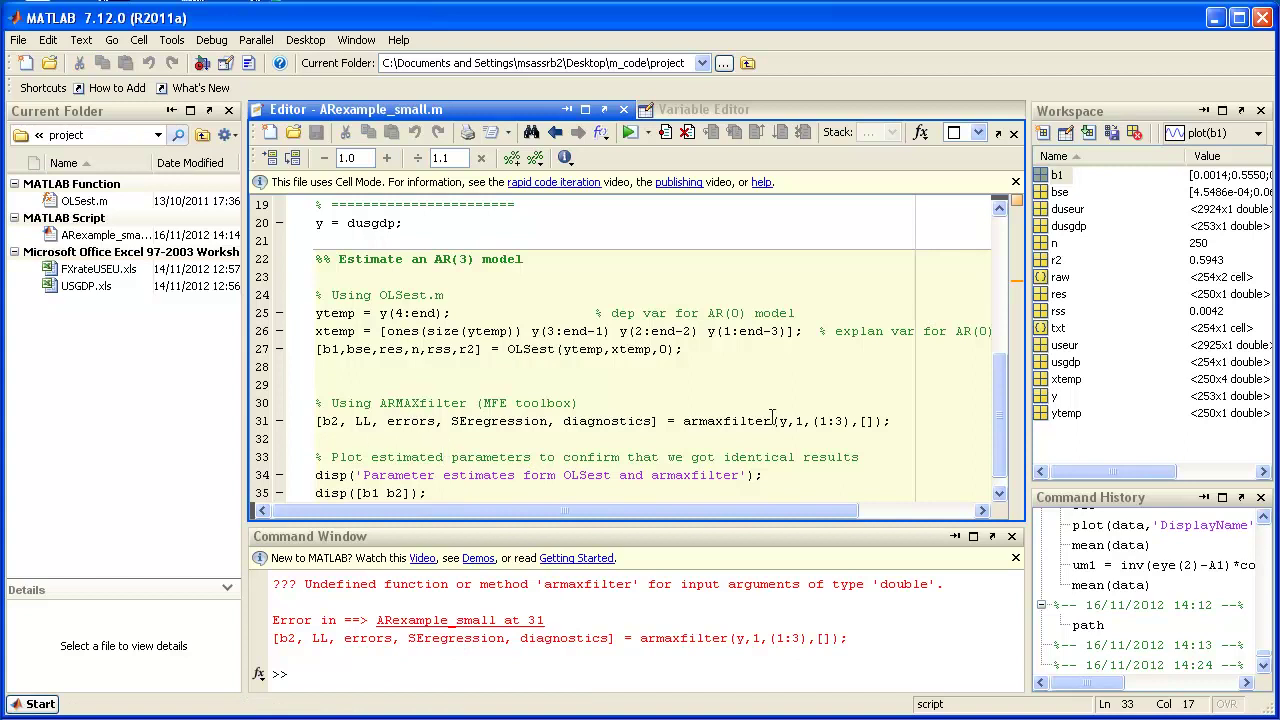
double_click(703, 421)
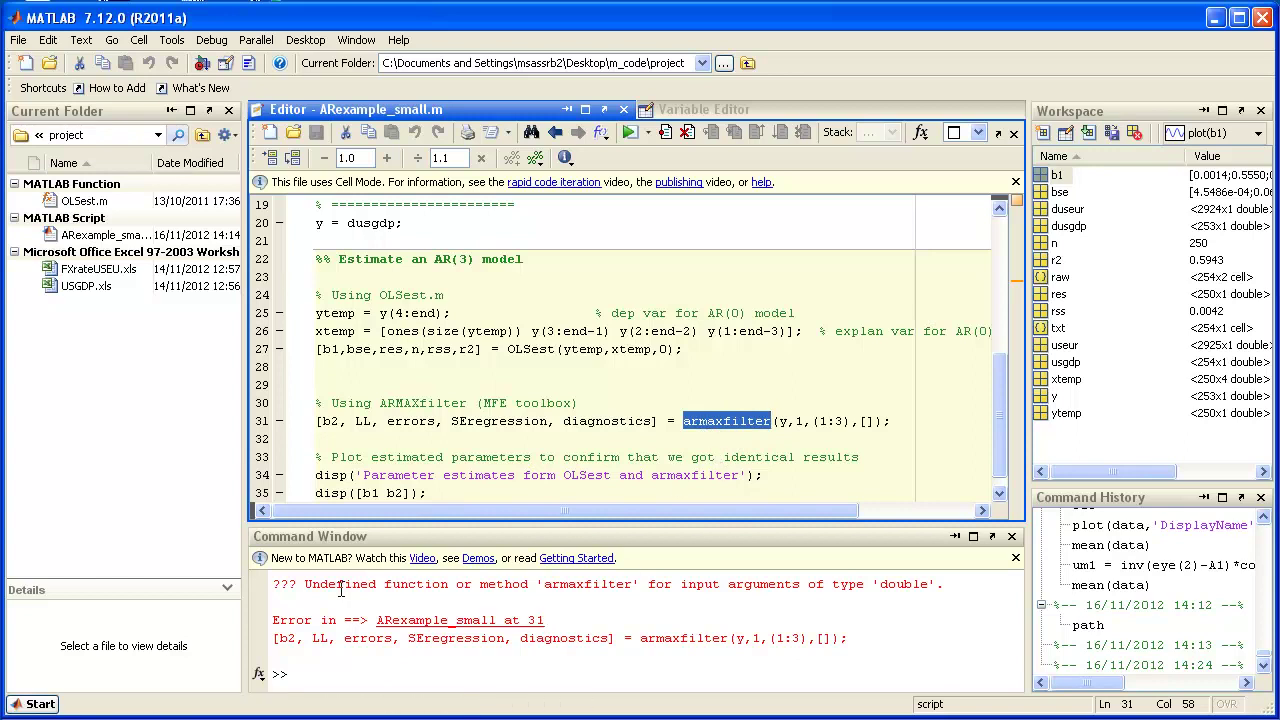
double_click(594, 583)
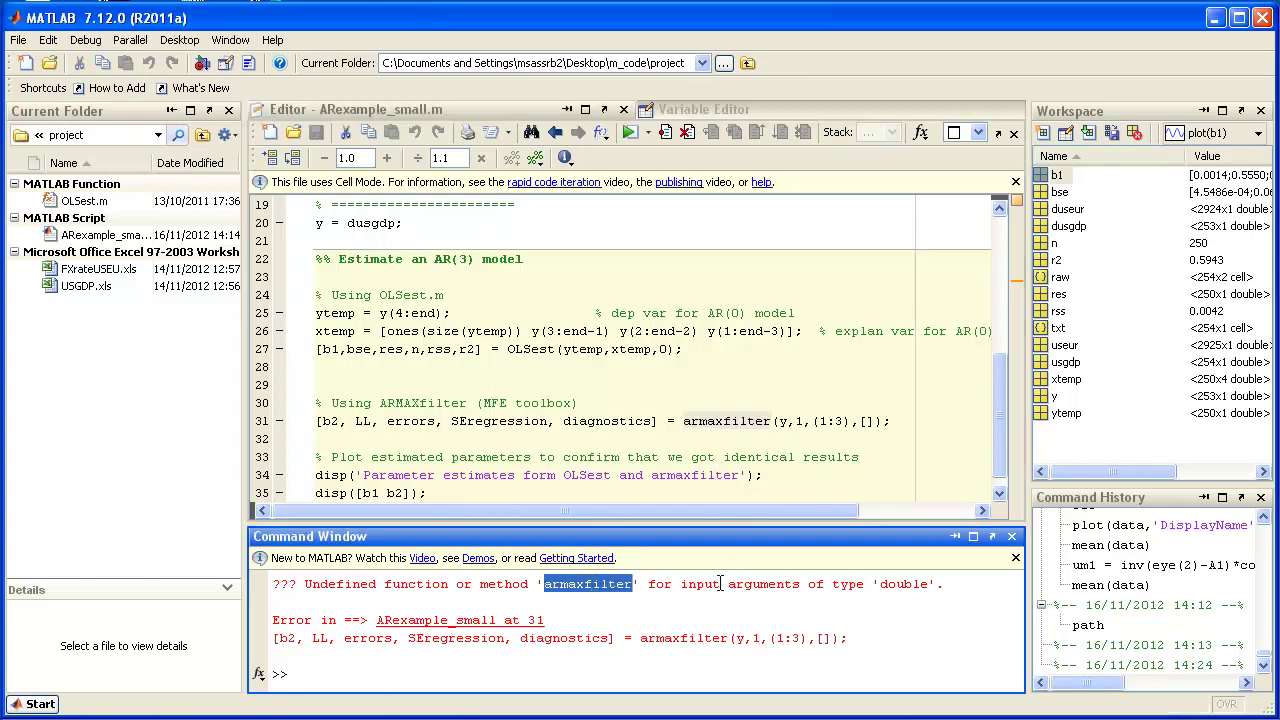
left_click(608, 676)
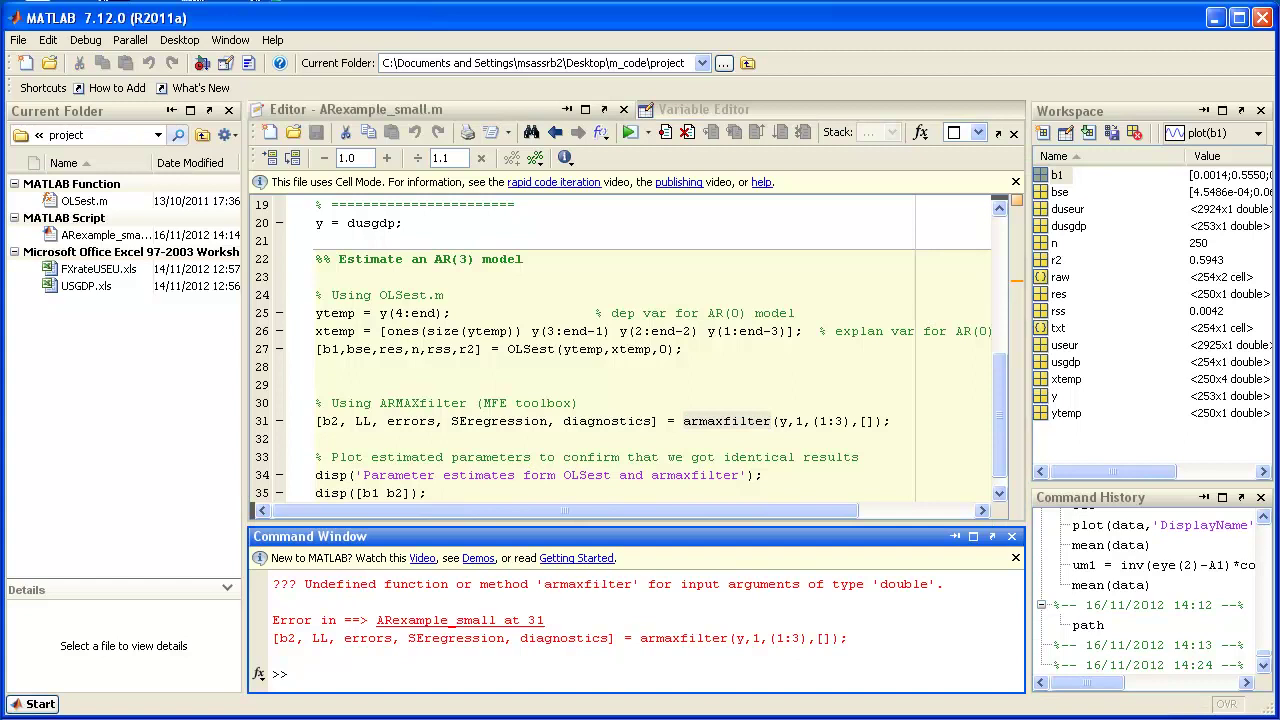
Step: Run 'which armaxfilter' (not found) and 'which tcdf', then examine tcdf's toolbox\stats path
type("which armaxfilter")
key("Return")
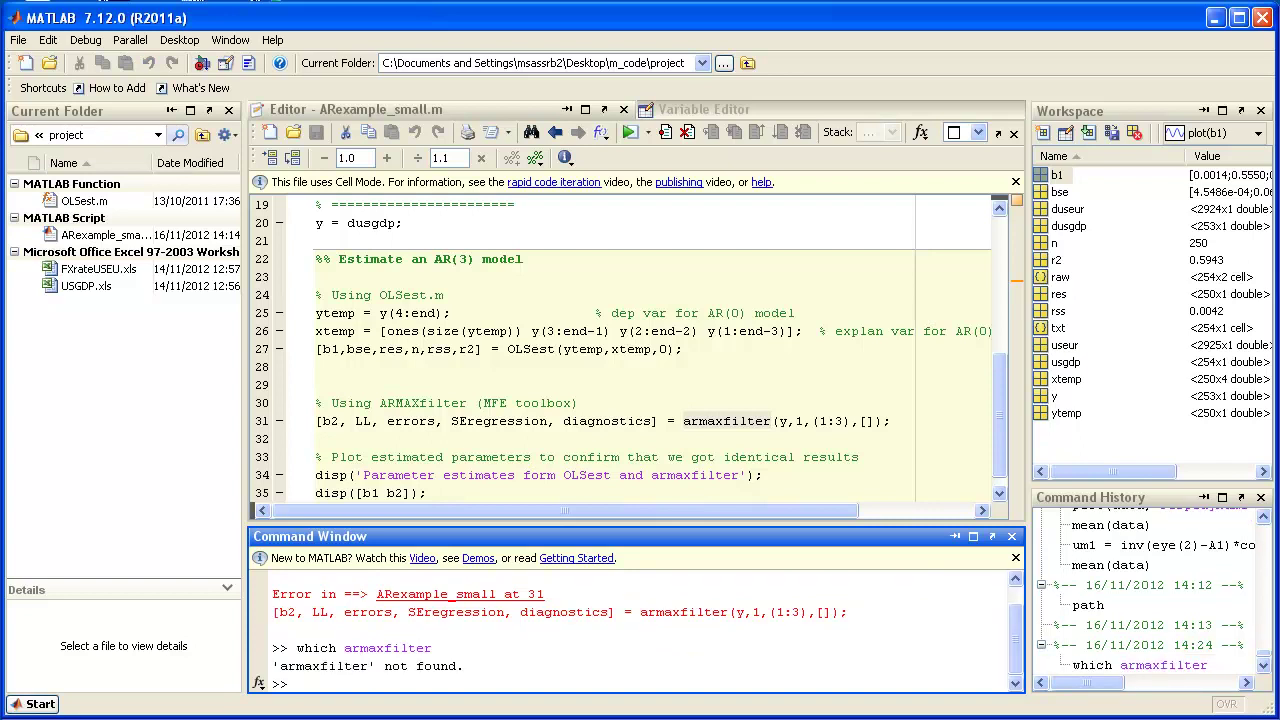
type("whi")
type("ch t")
type("co")
type("f")
key("Return")
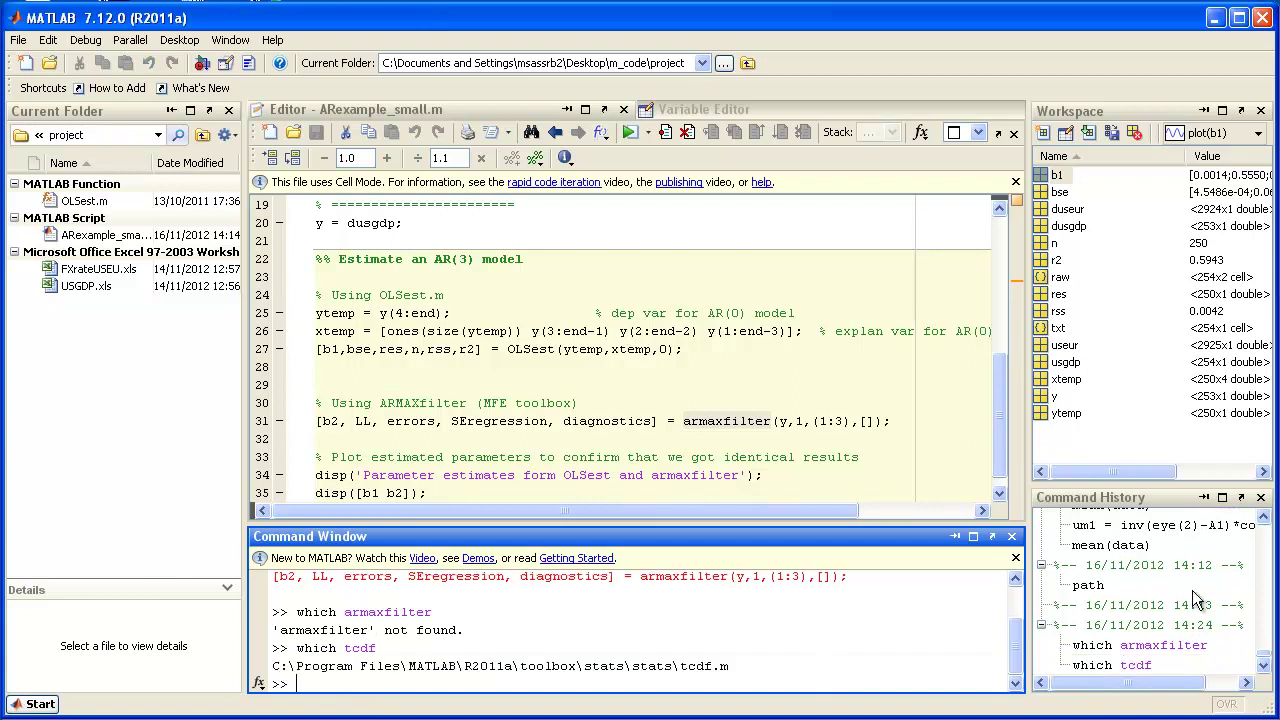
left_click_drag(731, 666, 272, 666)
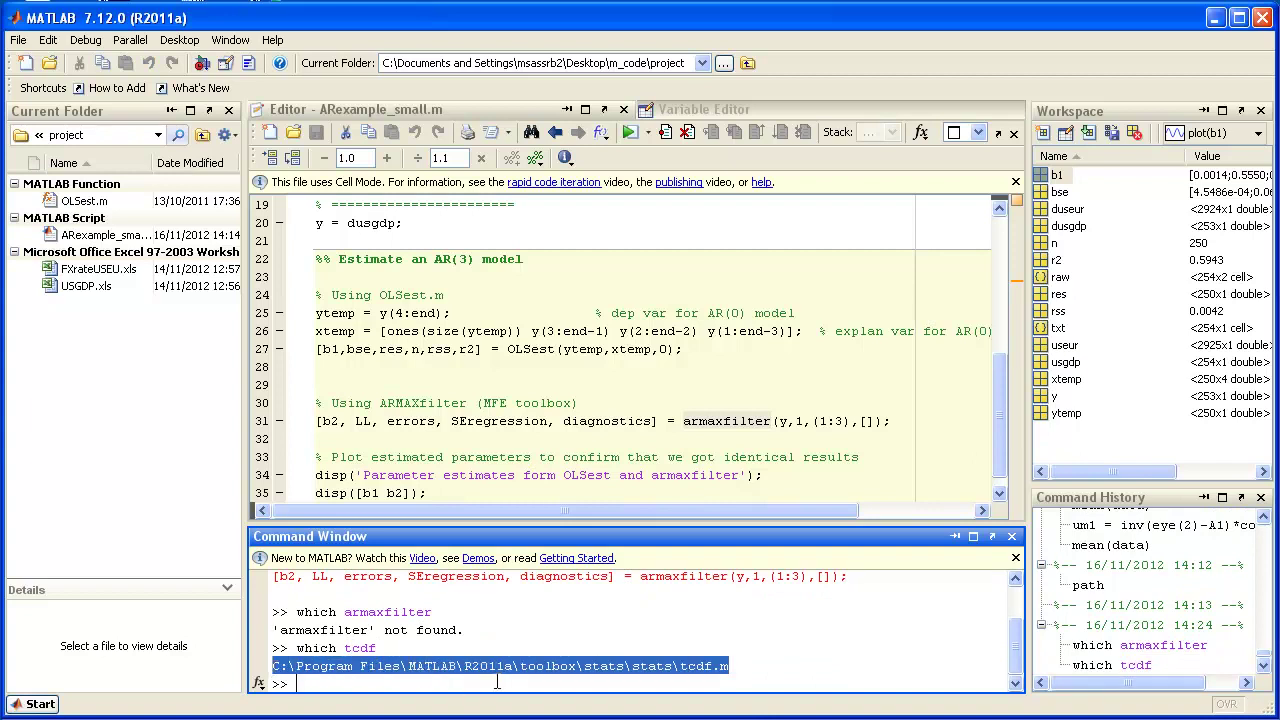
double_click(603, 668)
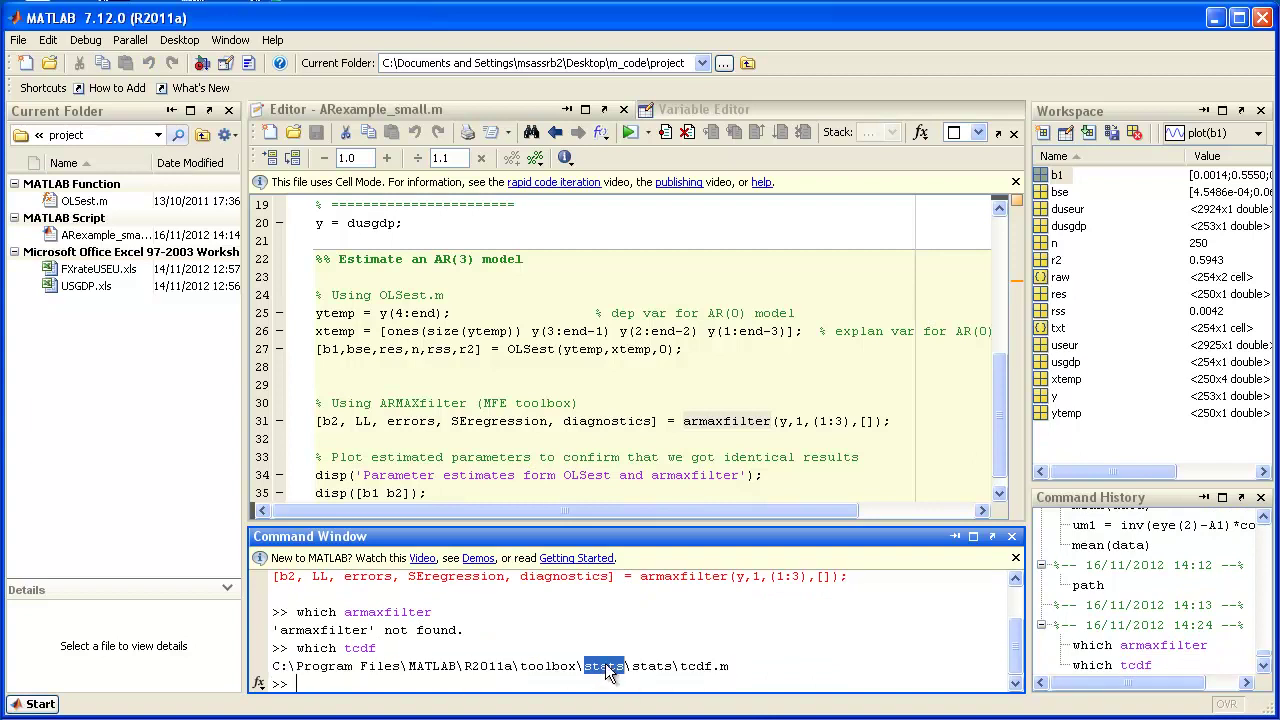
left_click(694, 632)
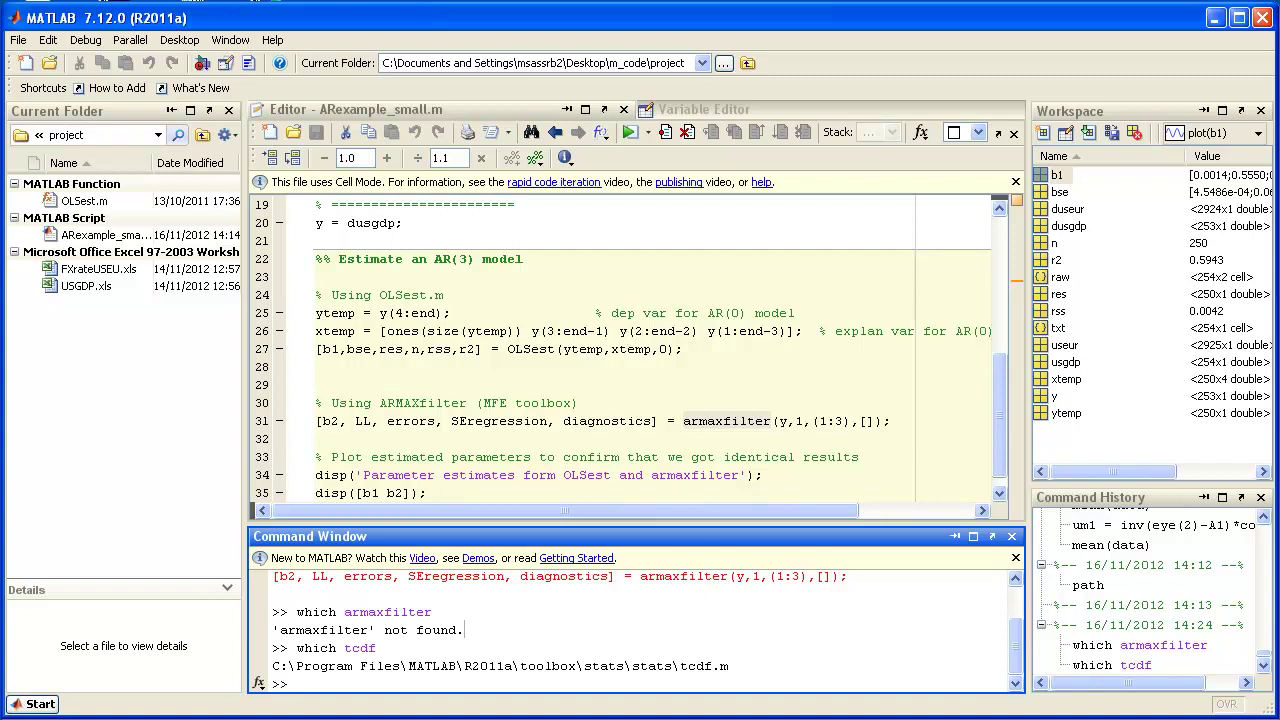
Step: Follow the ECLR page link to Bitbucket, download the MFE_Toolbox zip and open it
key("alt+Tab")
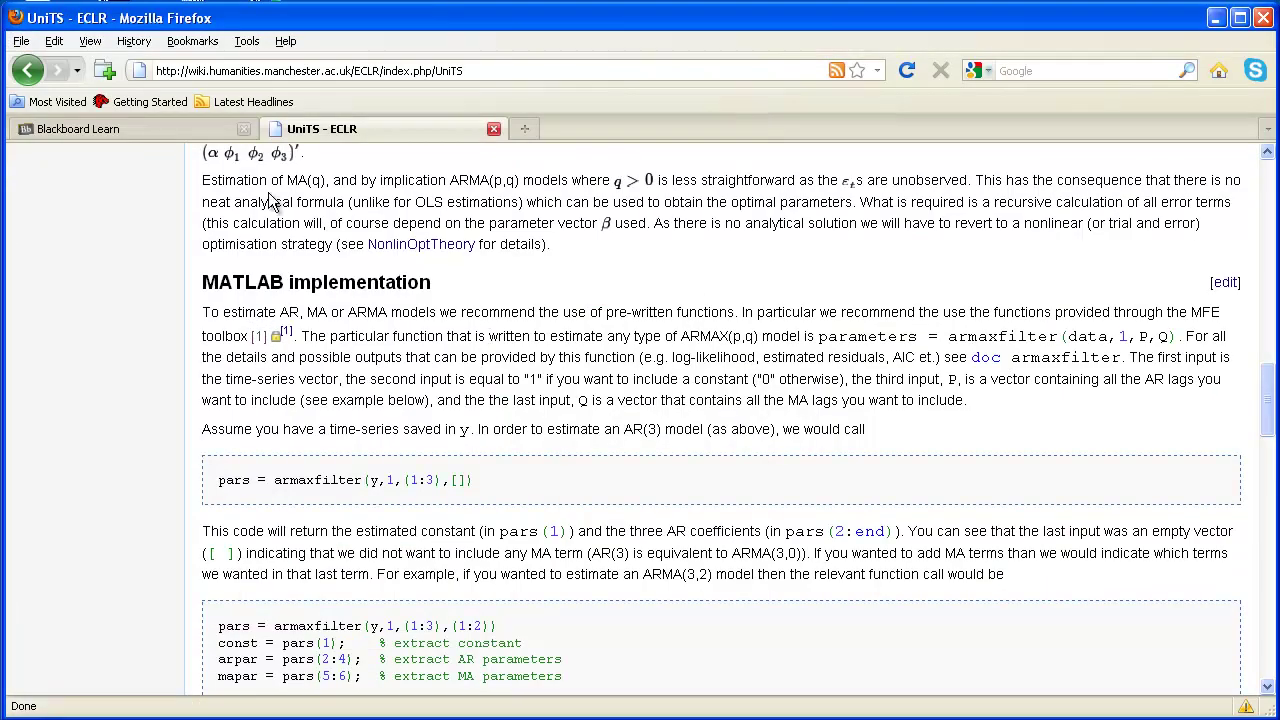
left_click(262, 340)
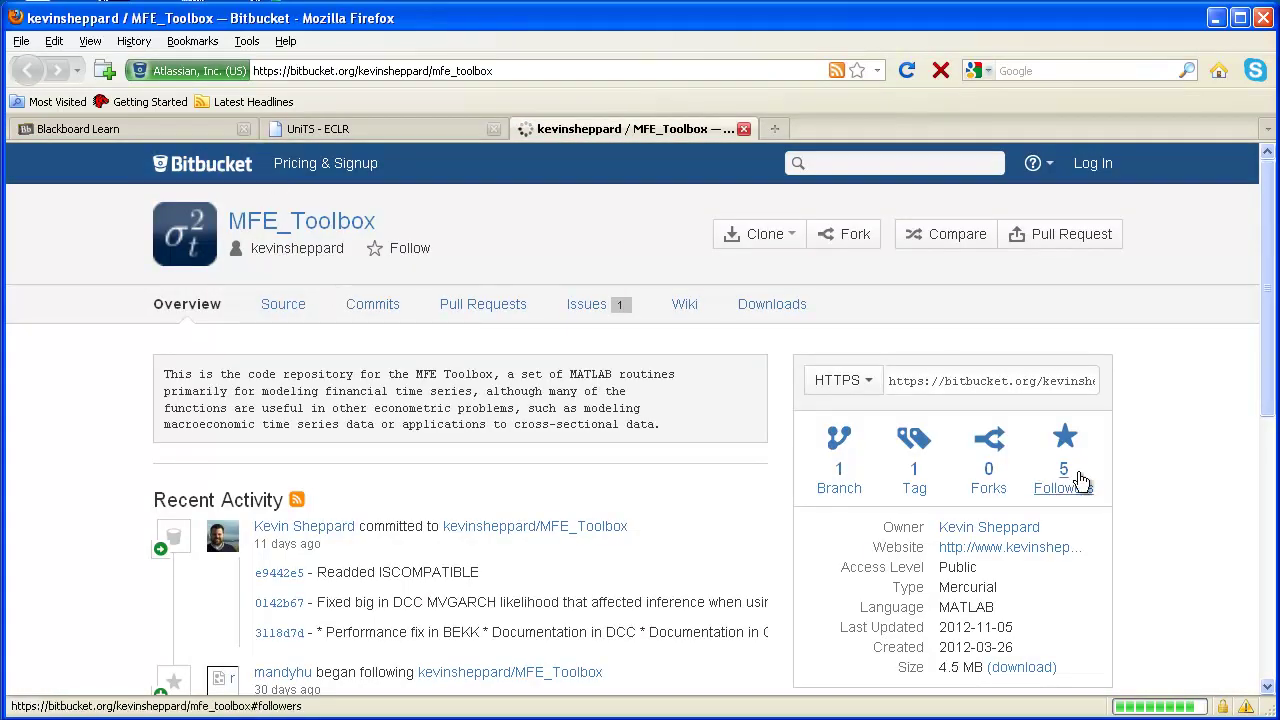
left_click(1022, 667)
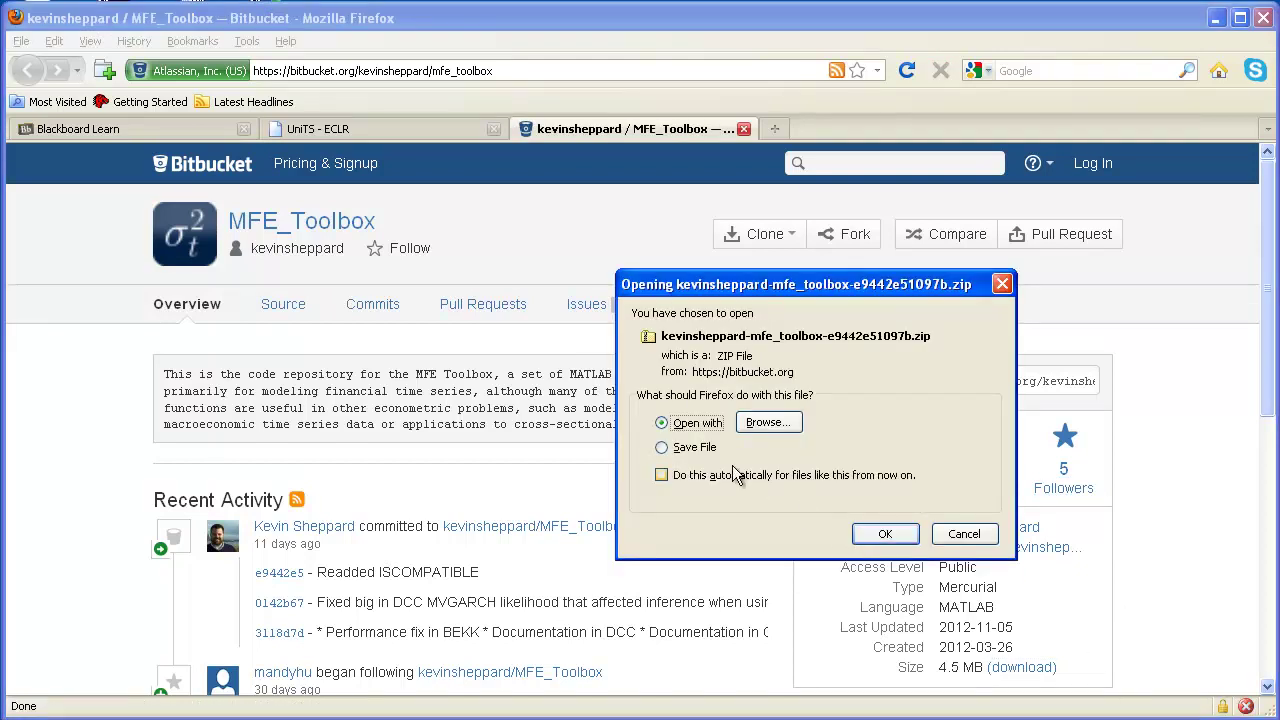
left_click(868, 536)
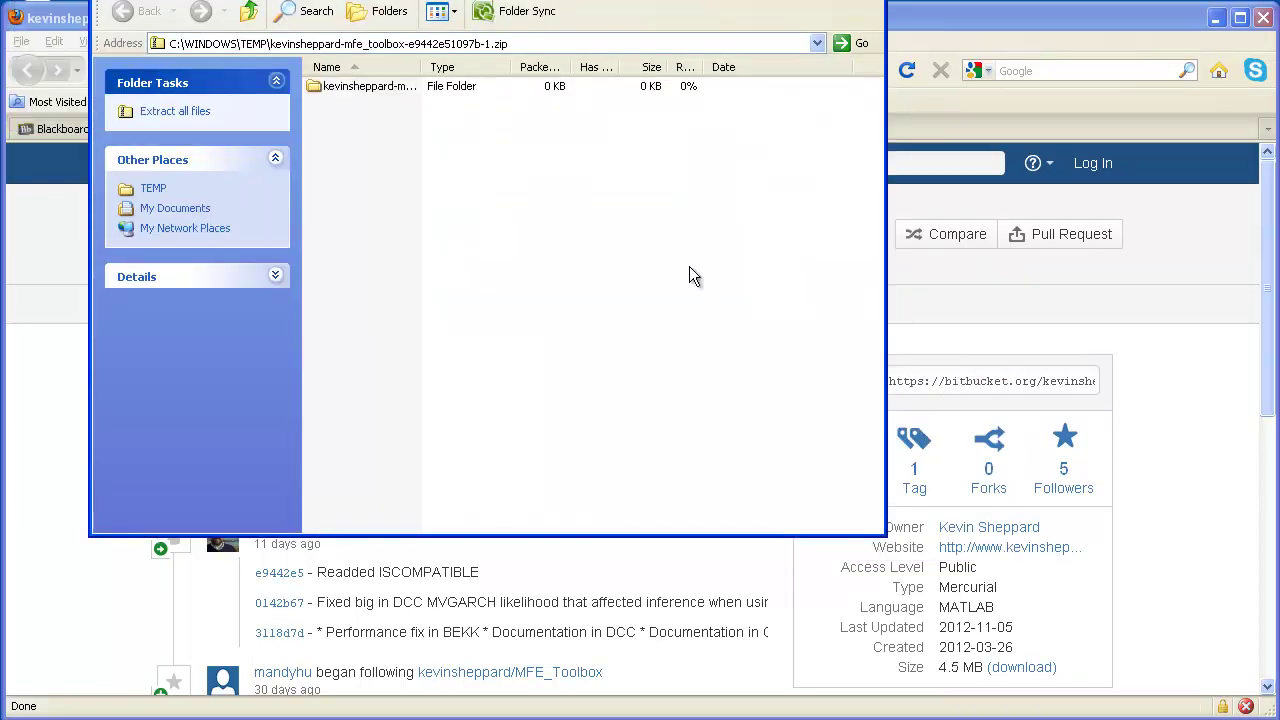
Step: Extract the MFE_Toolbox archive into Desktop\m_code without showing extracted files, then close the zip window
left_click(167, 118)
left_click(440, 357)
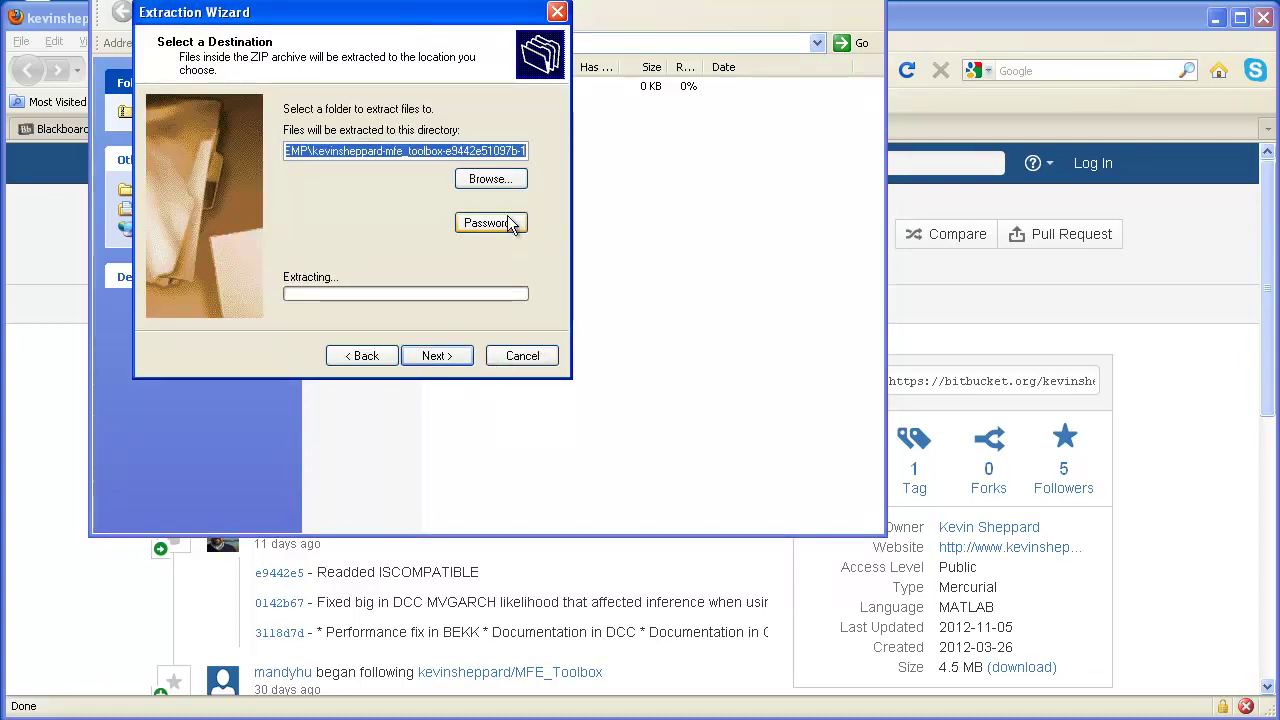
left_click(487, 179)
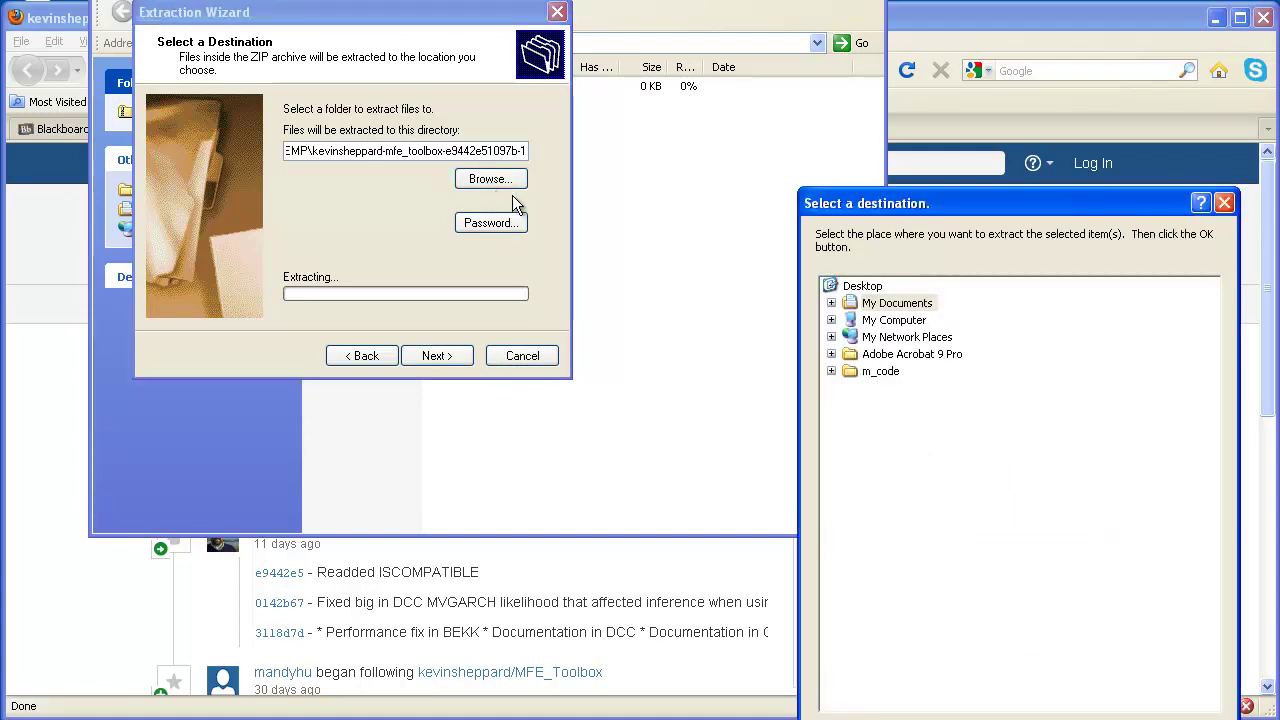
left_click(875, 371)
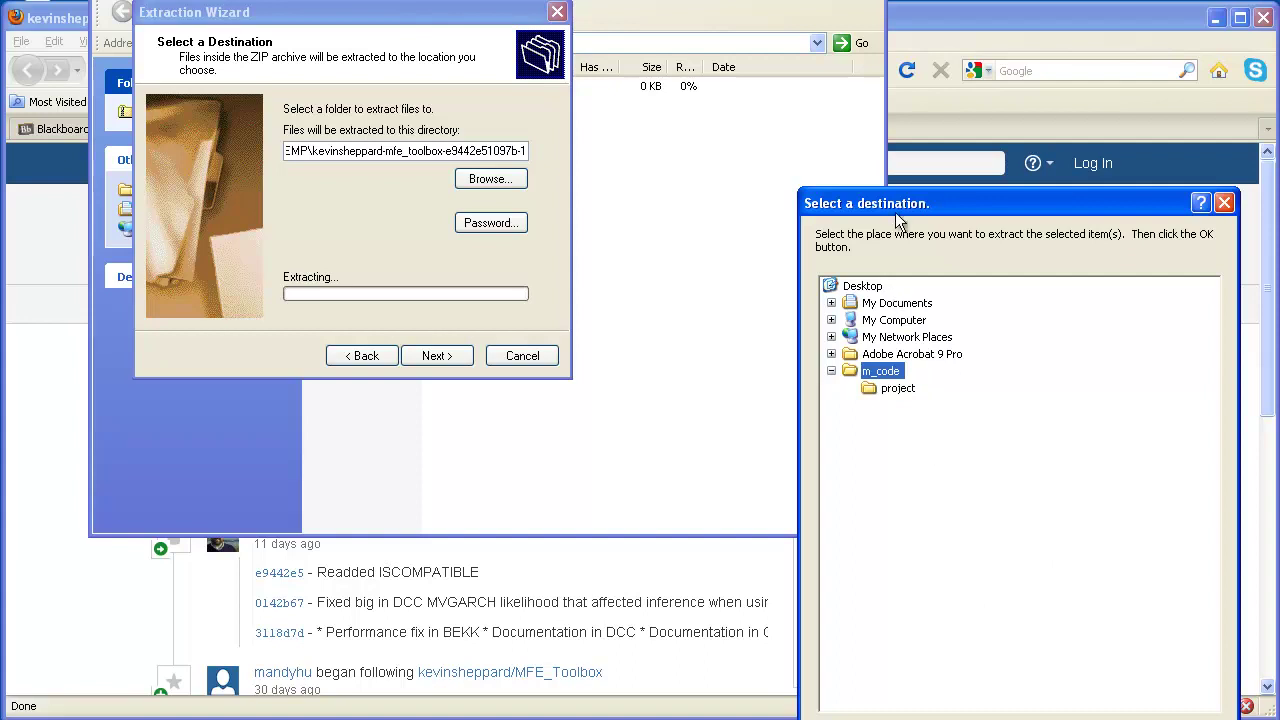
left_click_drag(895, 203, 746, 117)
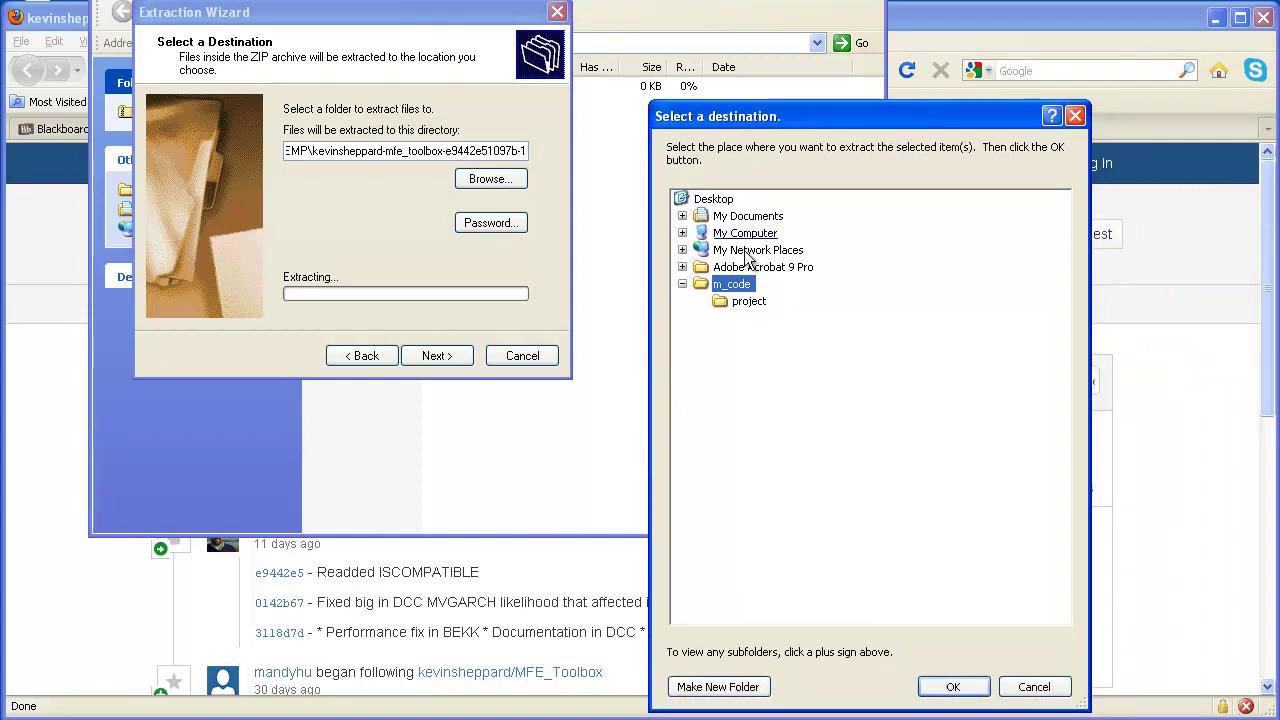
left_click(953, 687)
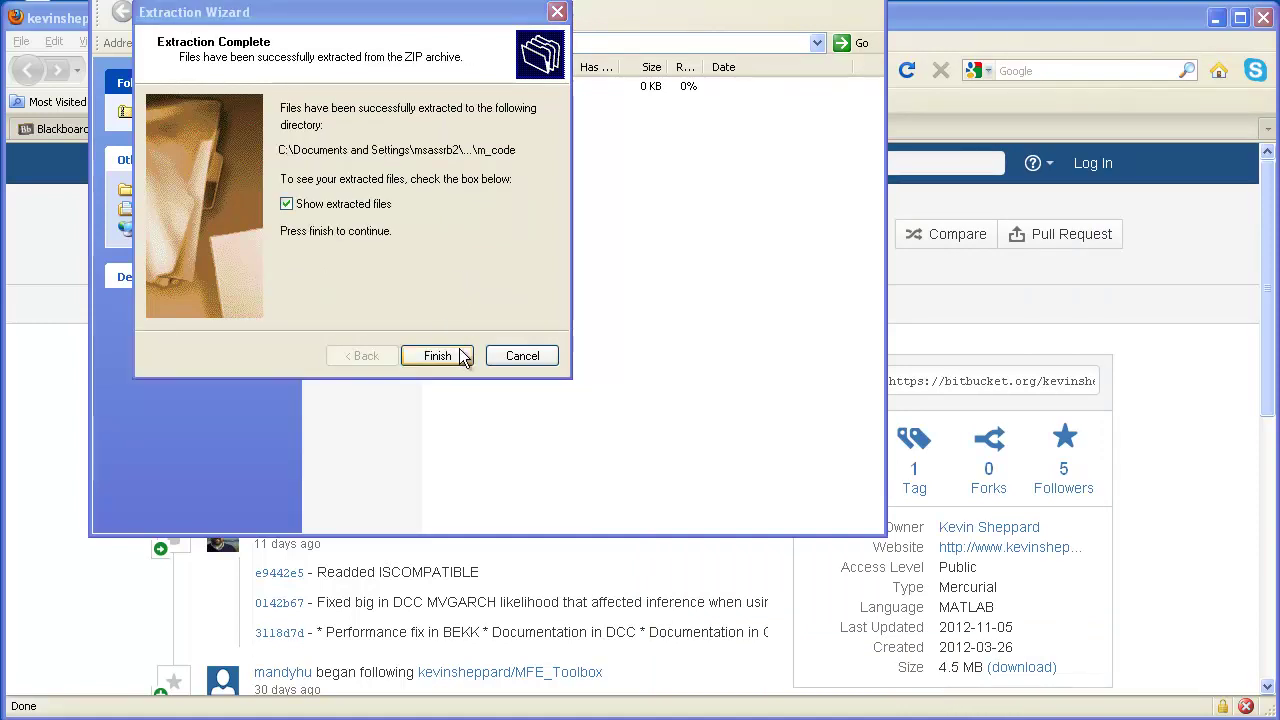
left_click(287, 204)
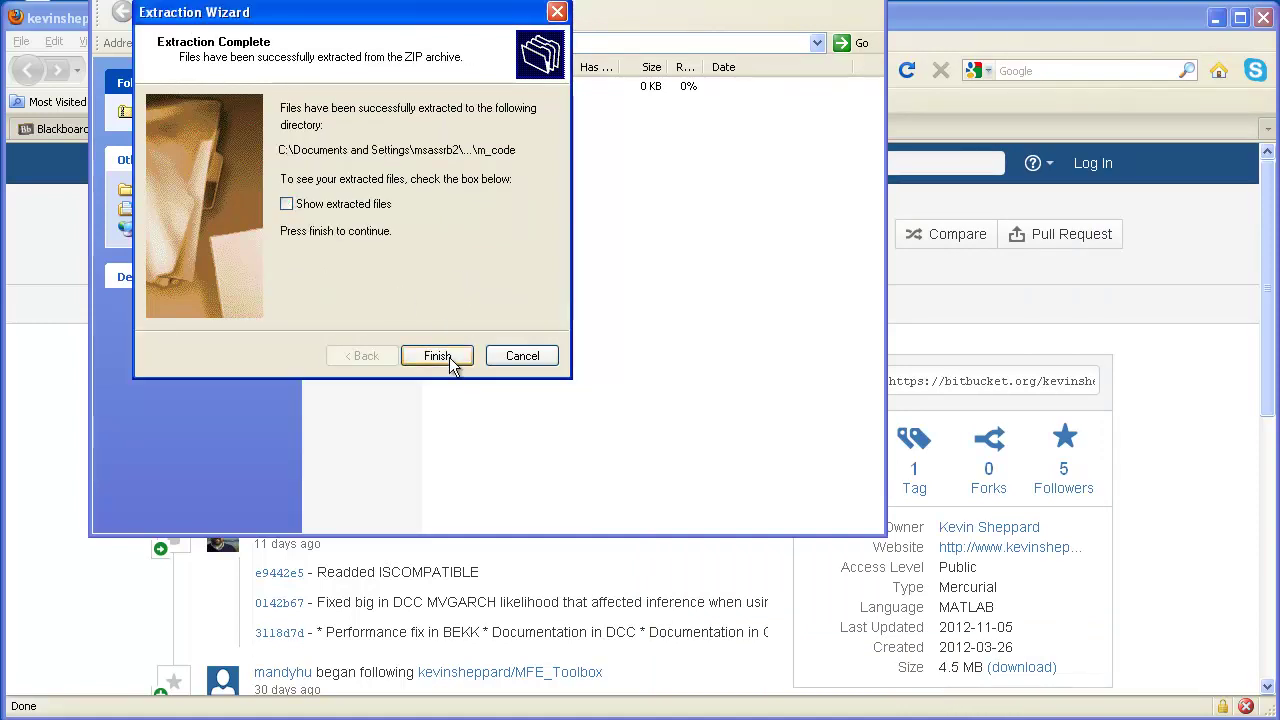
left_click(440, 356)
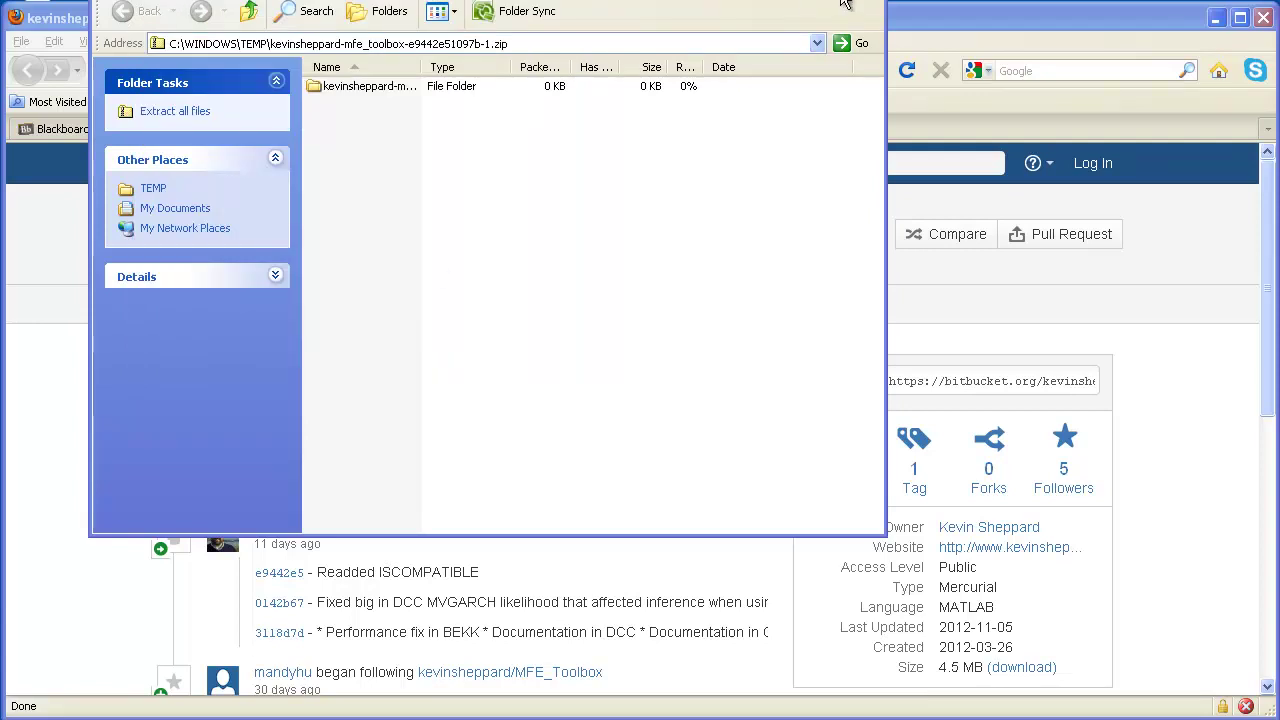
key("alt+F4")
Step: Go up to m_code and look inside the extracted toolbox folder
key("alt+Tab")
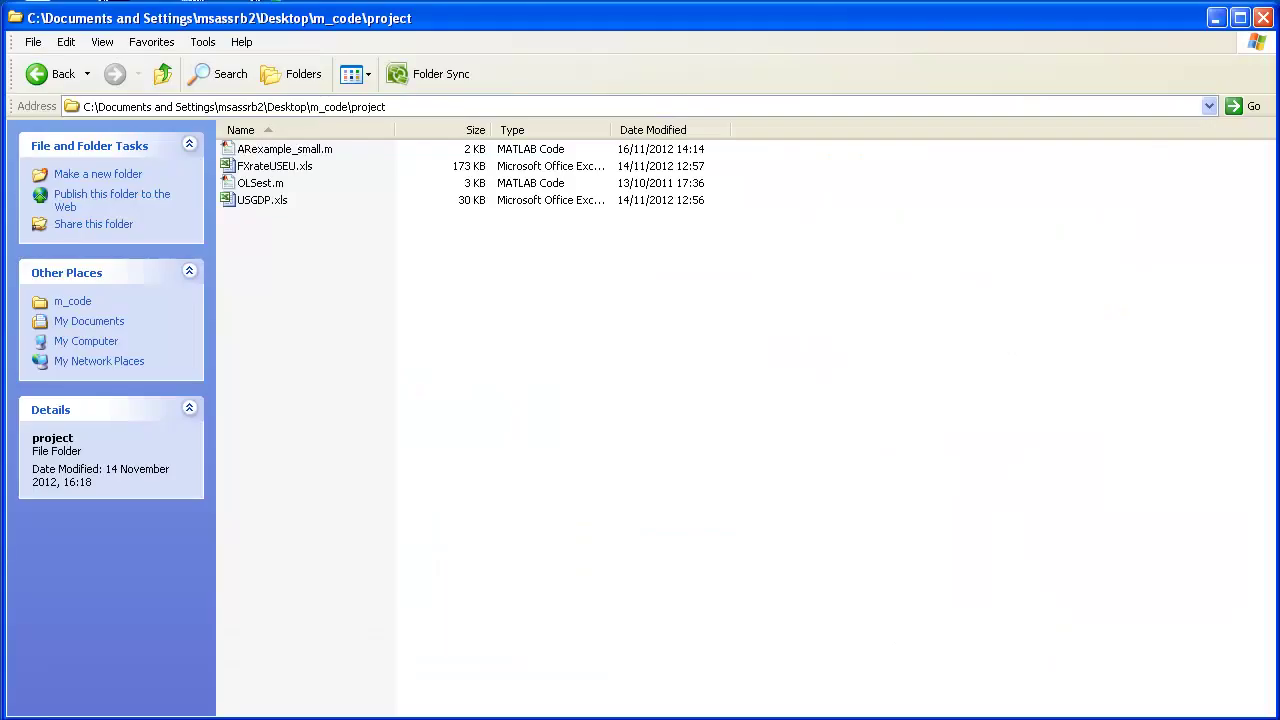
left_click(55, 74)
left_click(283, 203)
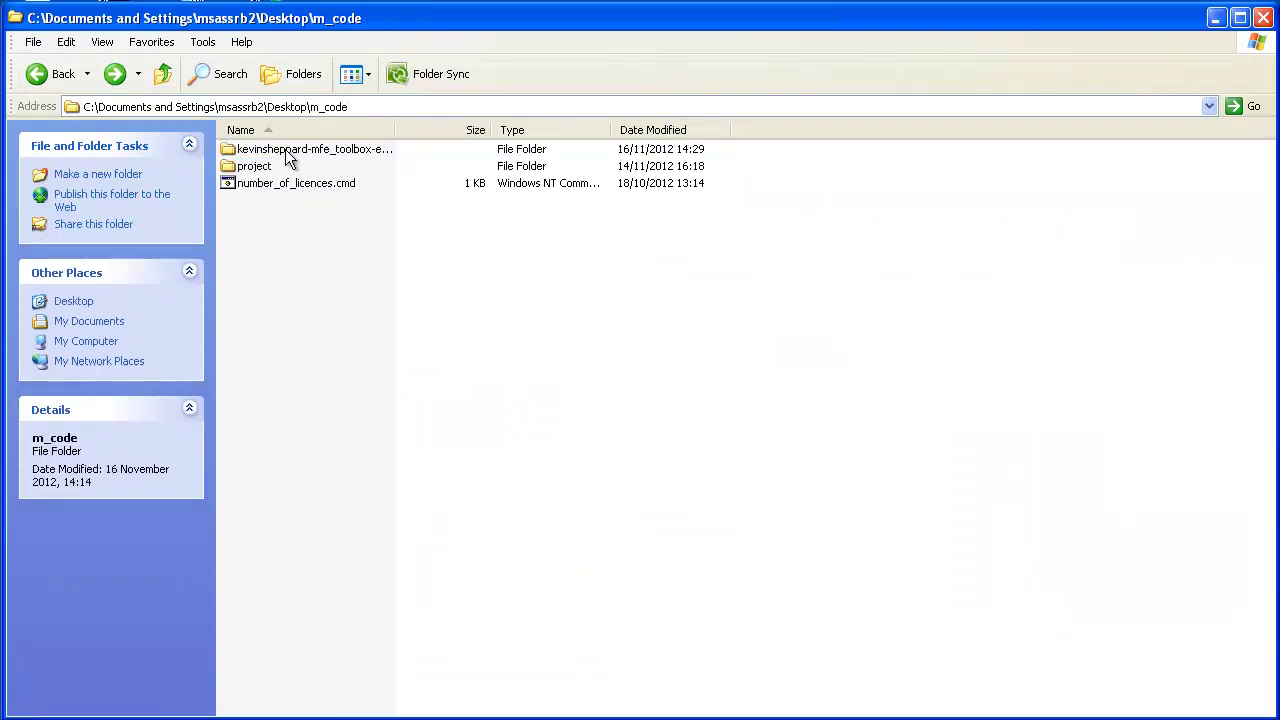
double_click(288, 152)
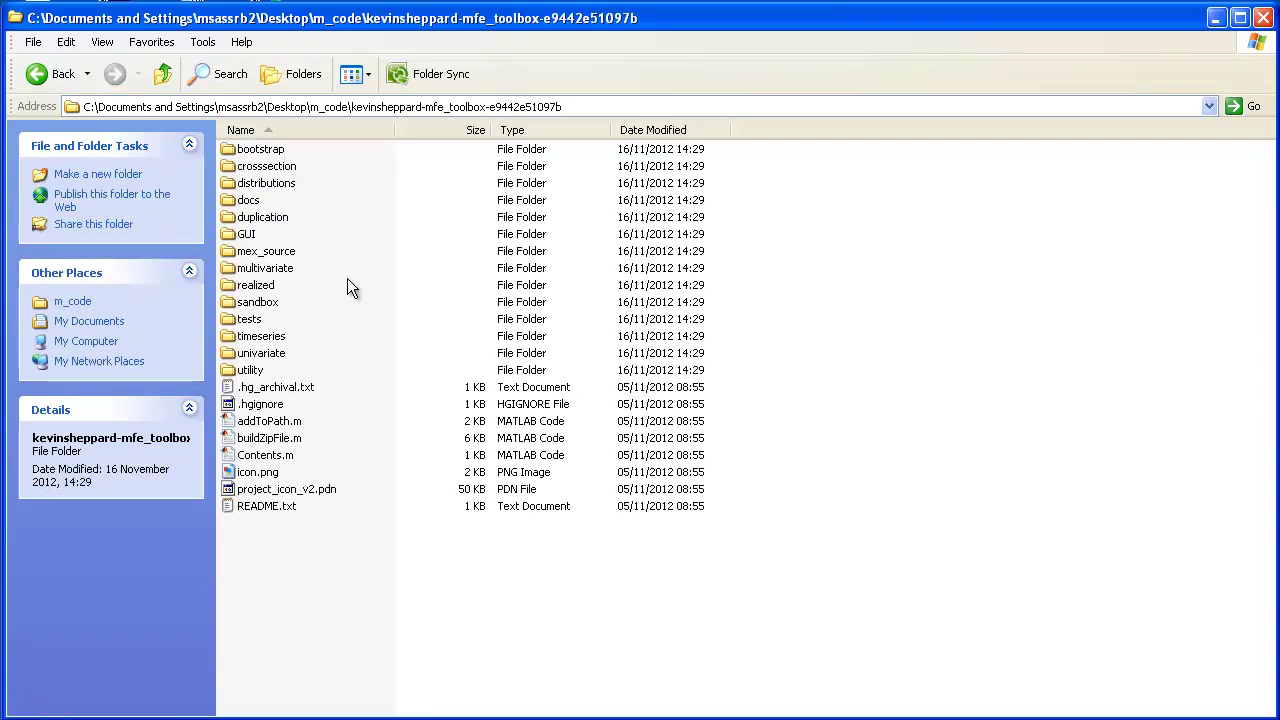
Step: Rename the downloaded toolbox folder to MFE
left_click(52, 84)
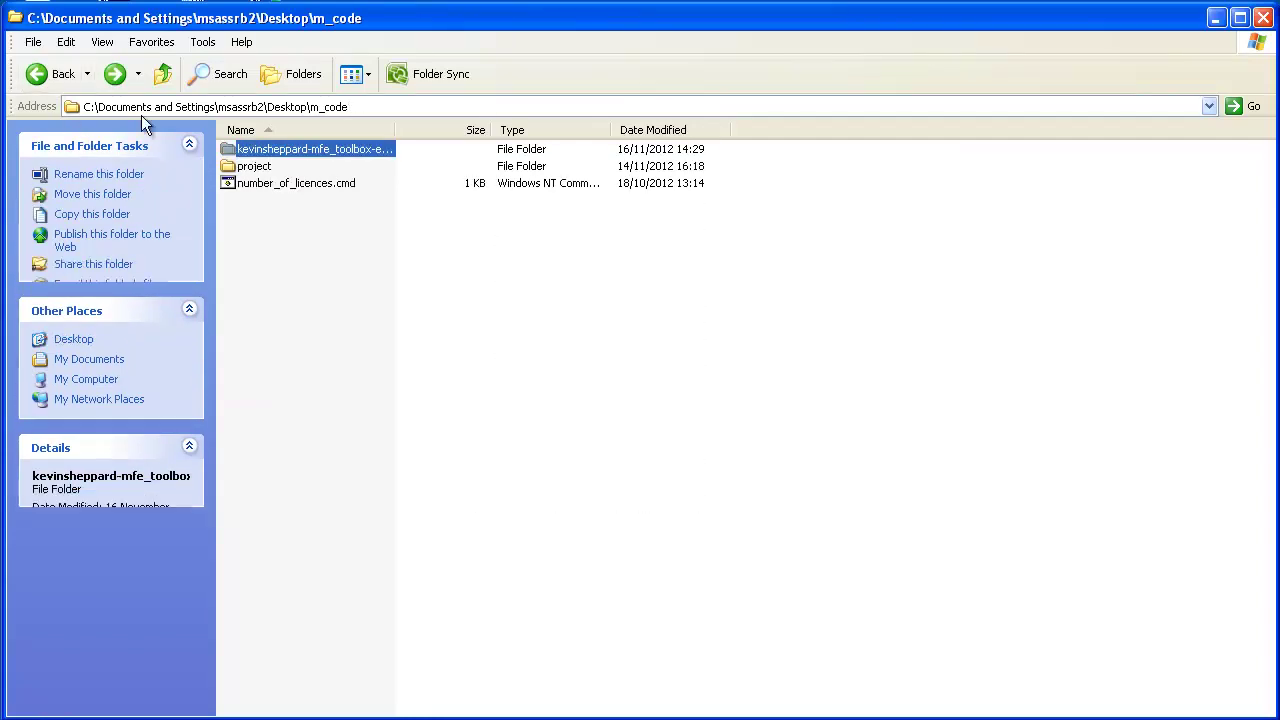
left_click(278, 150)
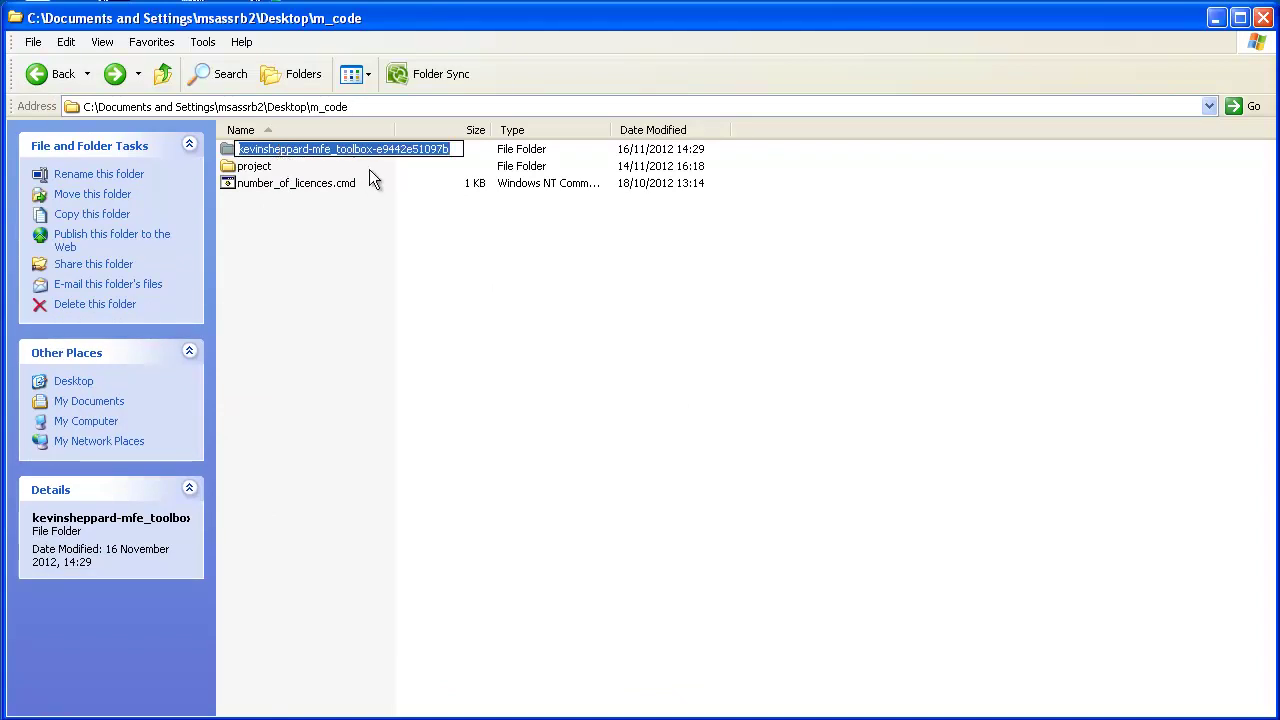
type("MF")
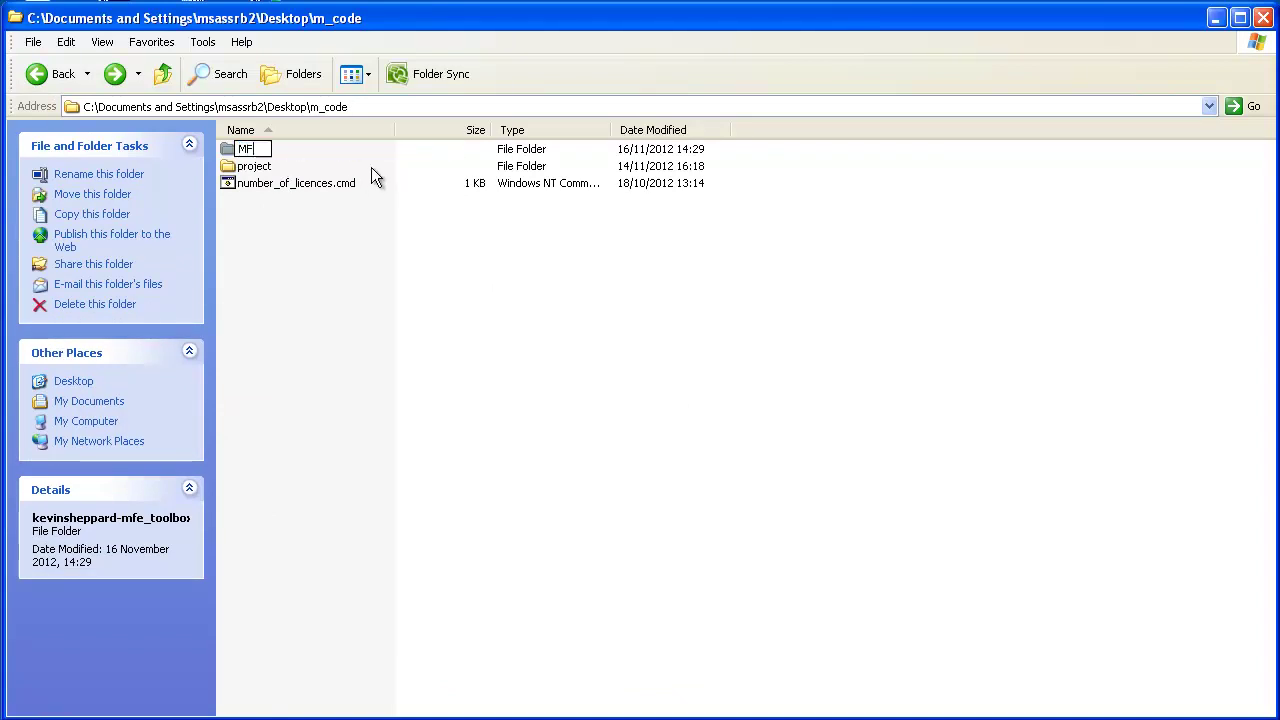
type("E")
key("Return")
left_click(281, 236)
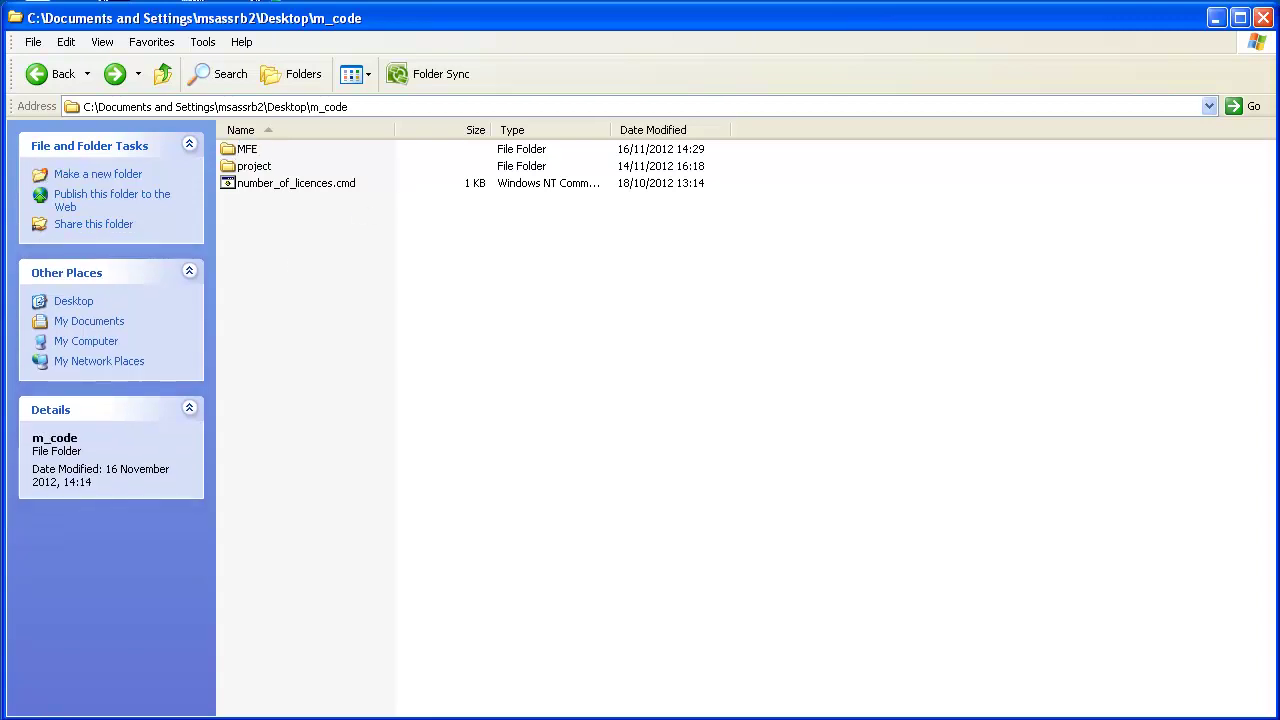
key("alt+Tab")
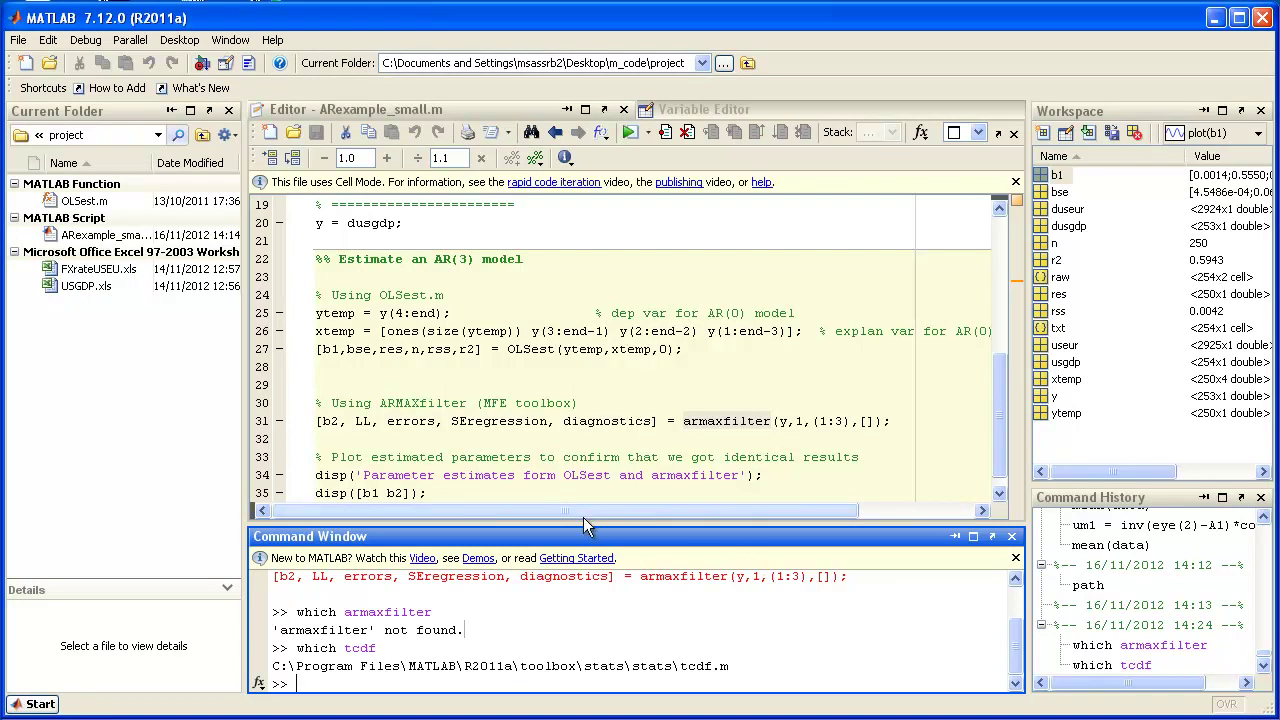
Step: Run ARexample_small.m and enlarge the Command Window to read the armaxfilter error at line 31
left_click(628, 140)
left_click(628, 136)
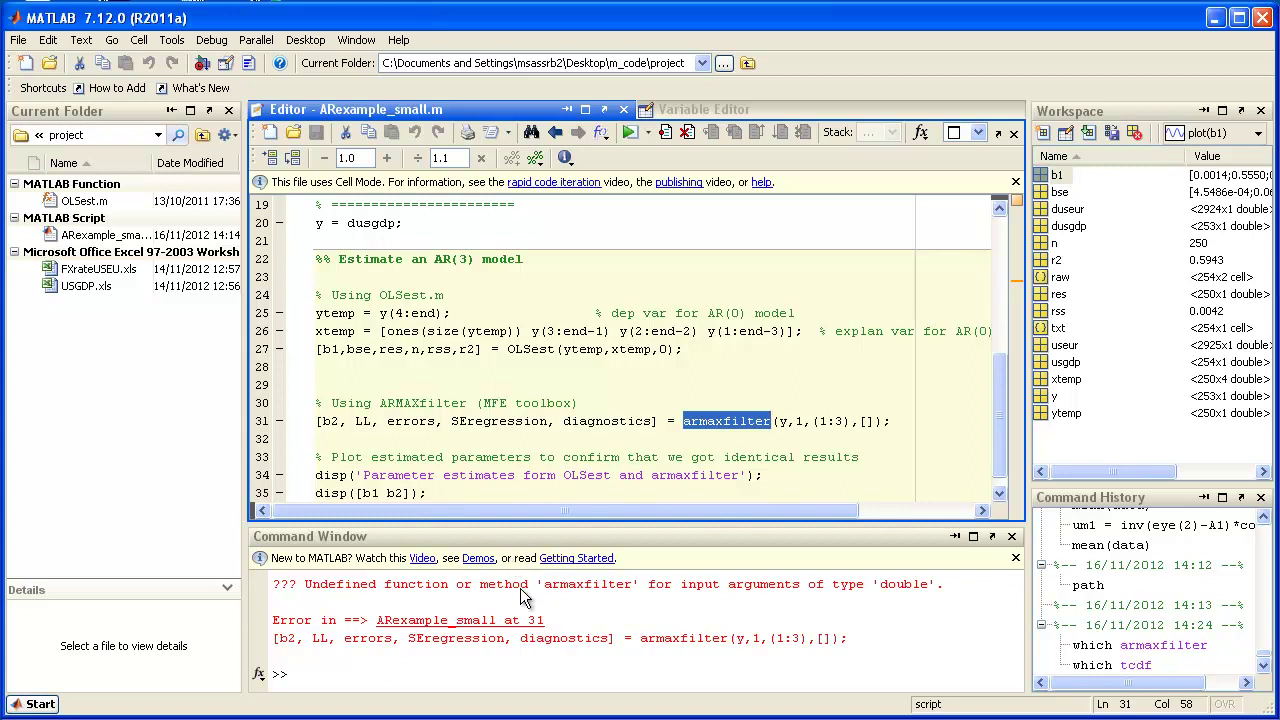
left_click_drag(520, 527, 523, 384)
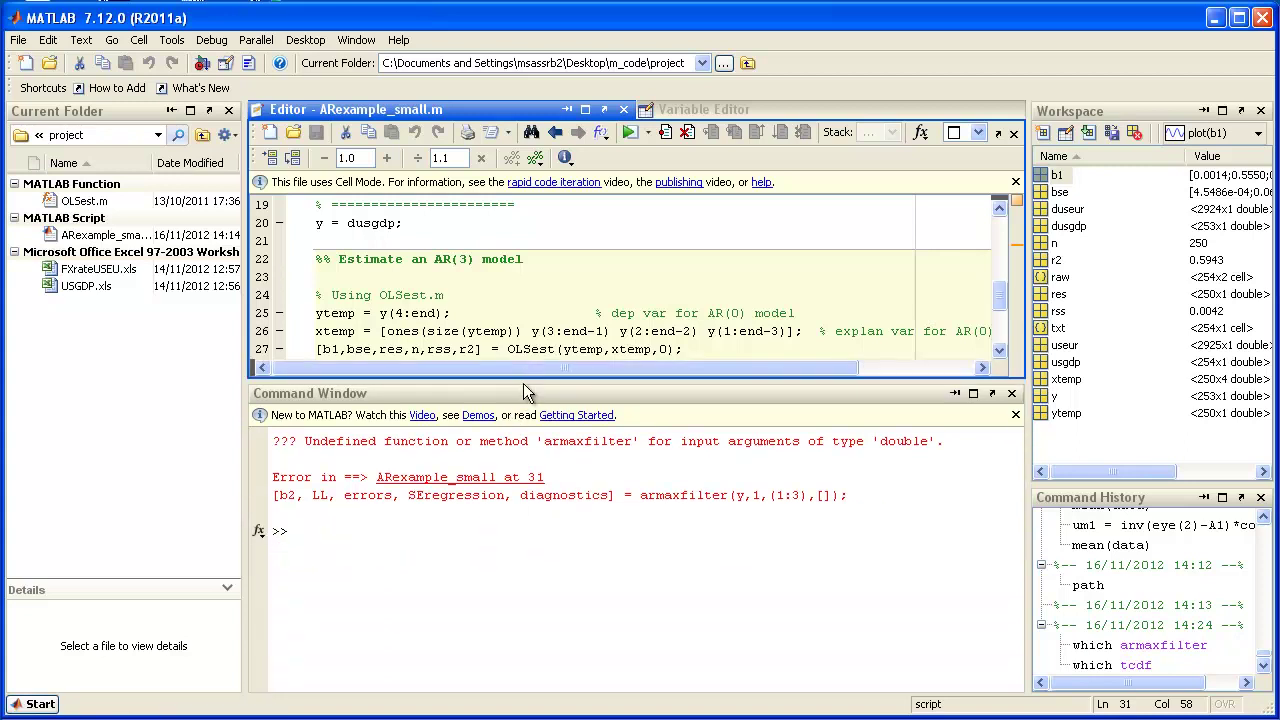
left_click(555, 563)
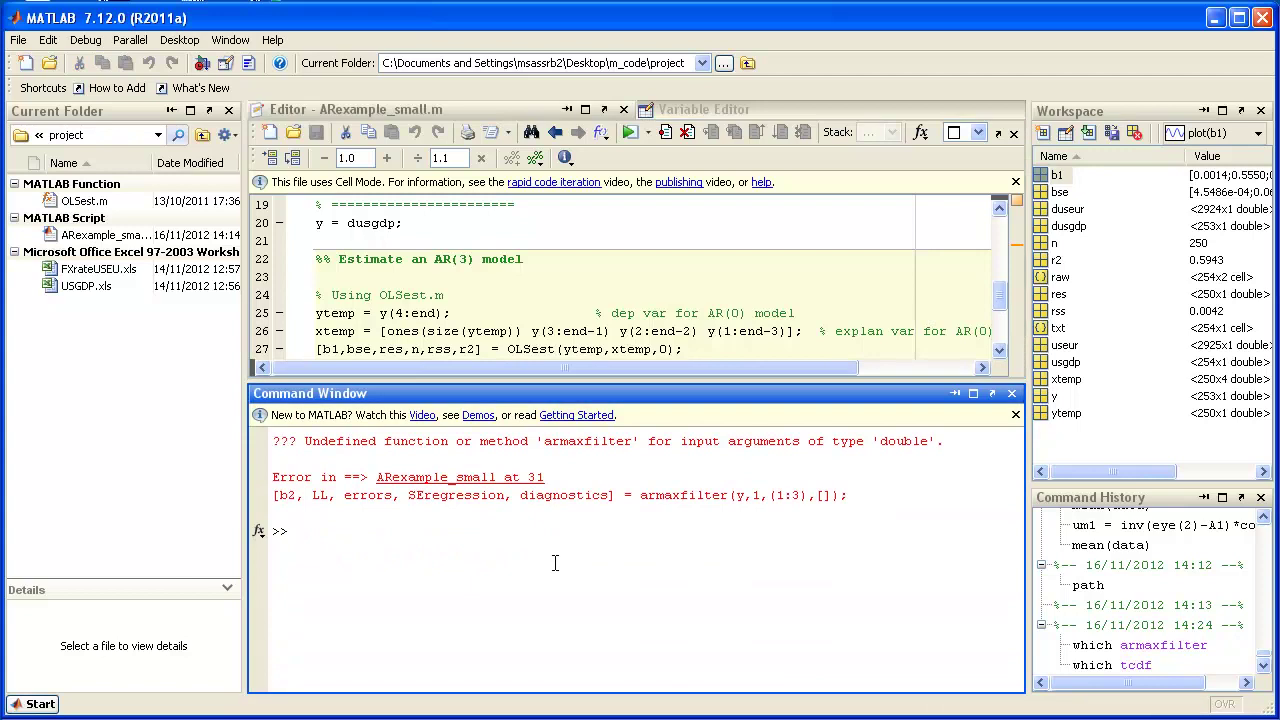
Step: In Set Path, browse Add with Subfolders to m_code\MFE's subfolders, then cancel without adding
left_click(20, 42)
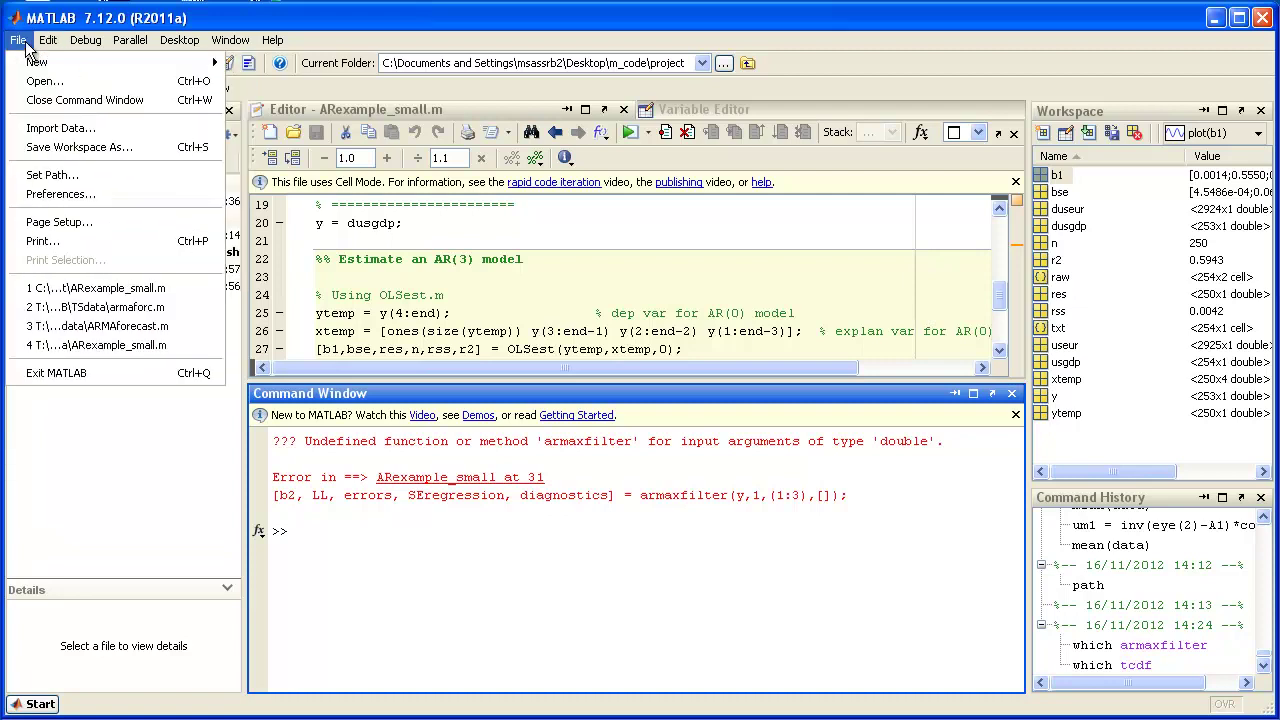
left_click(52, 176)
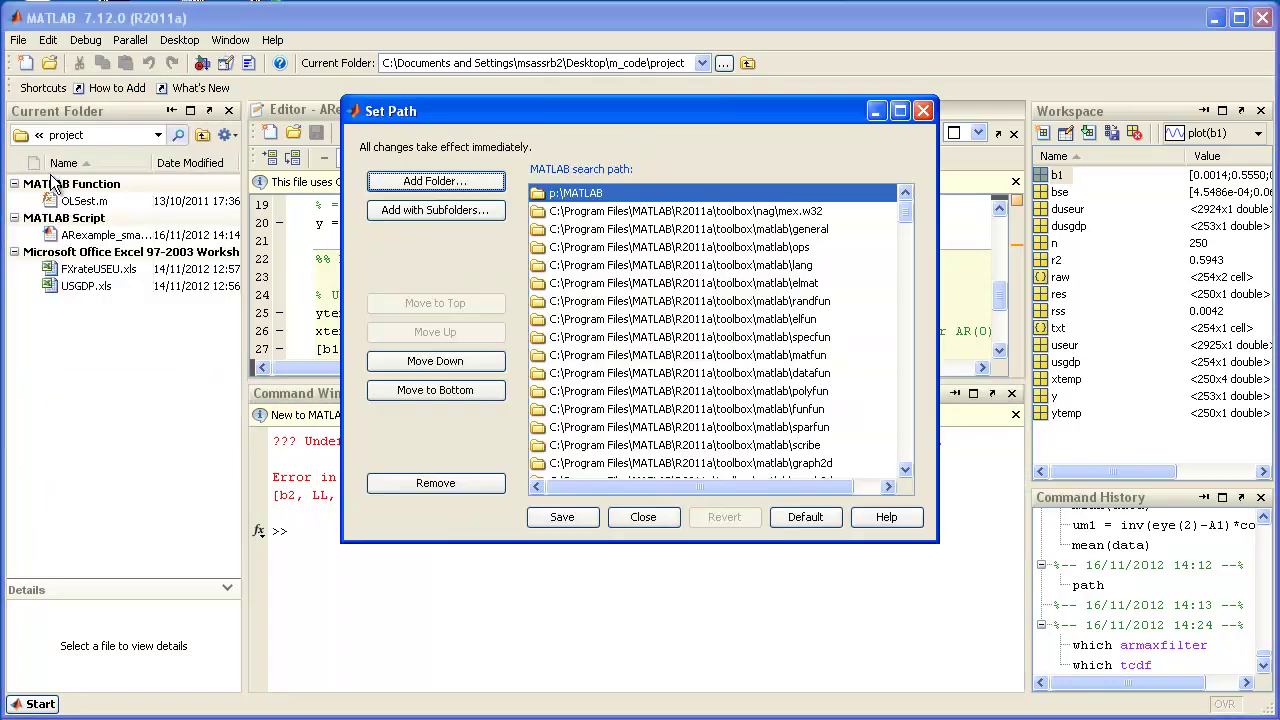
left_click(412, 213)
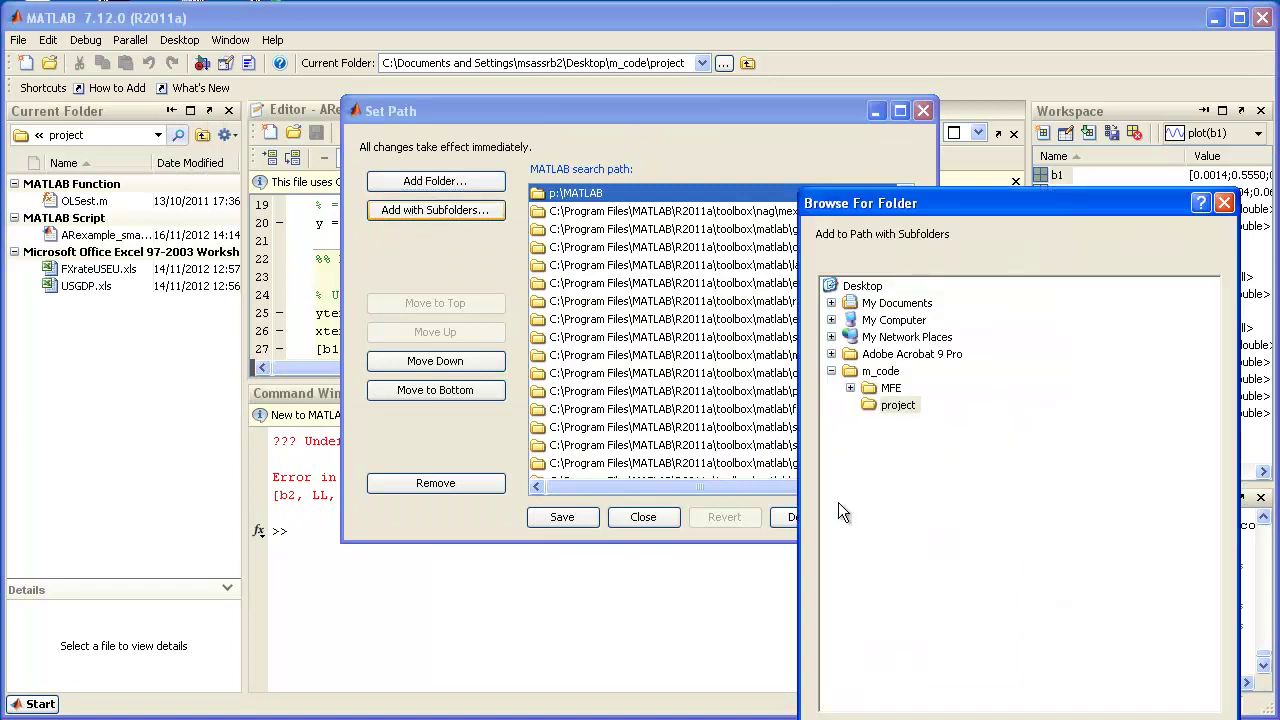
double_click(888, 389)
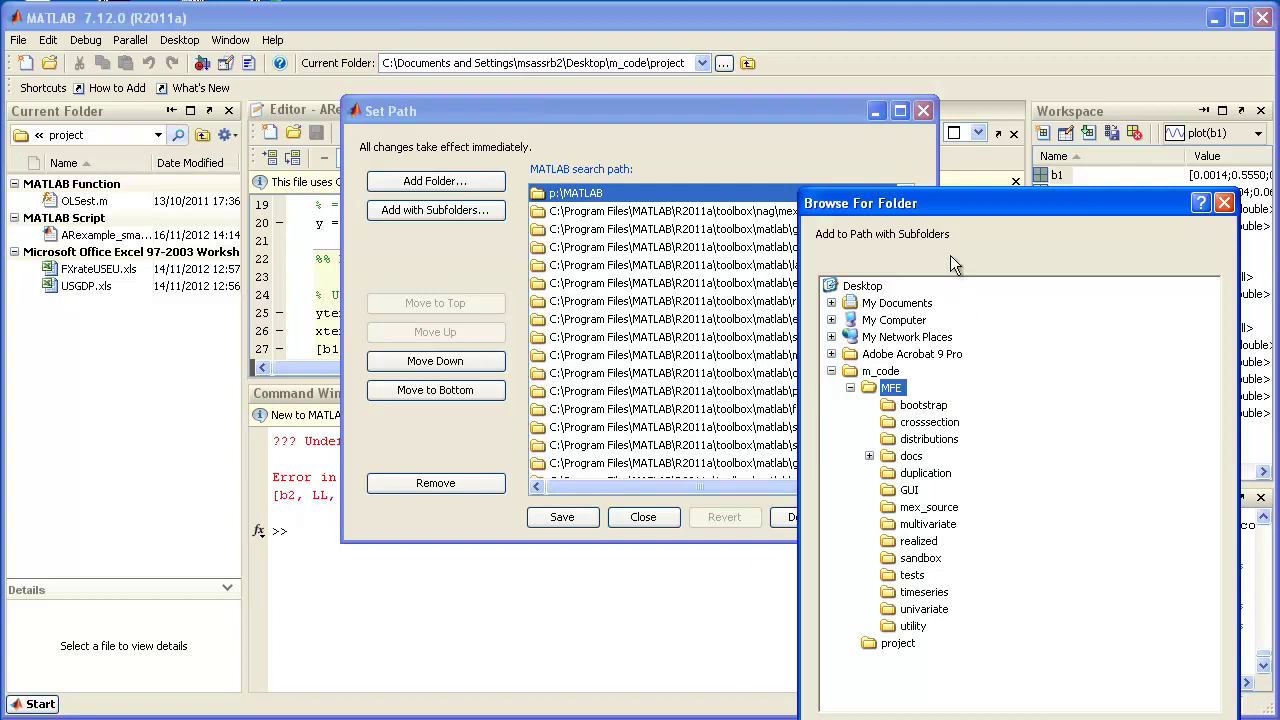
left_click_drag(936, 196, 704, 82)
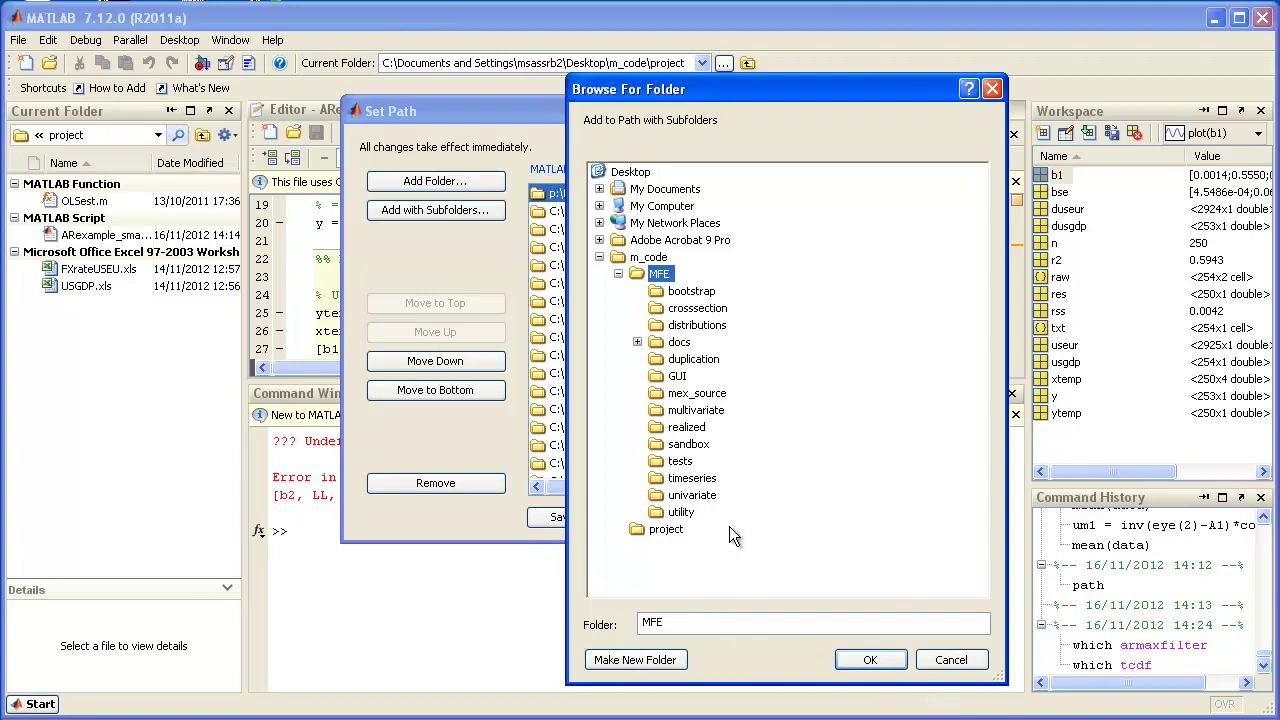
left_click(931, 663)
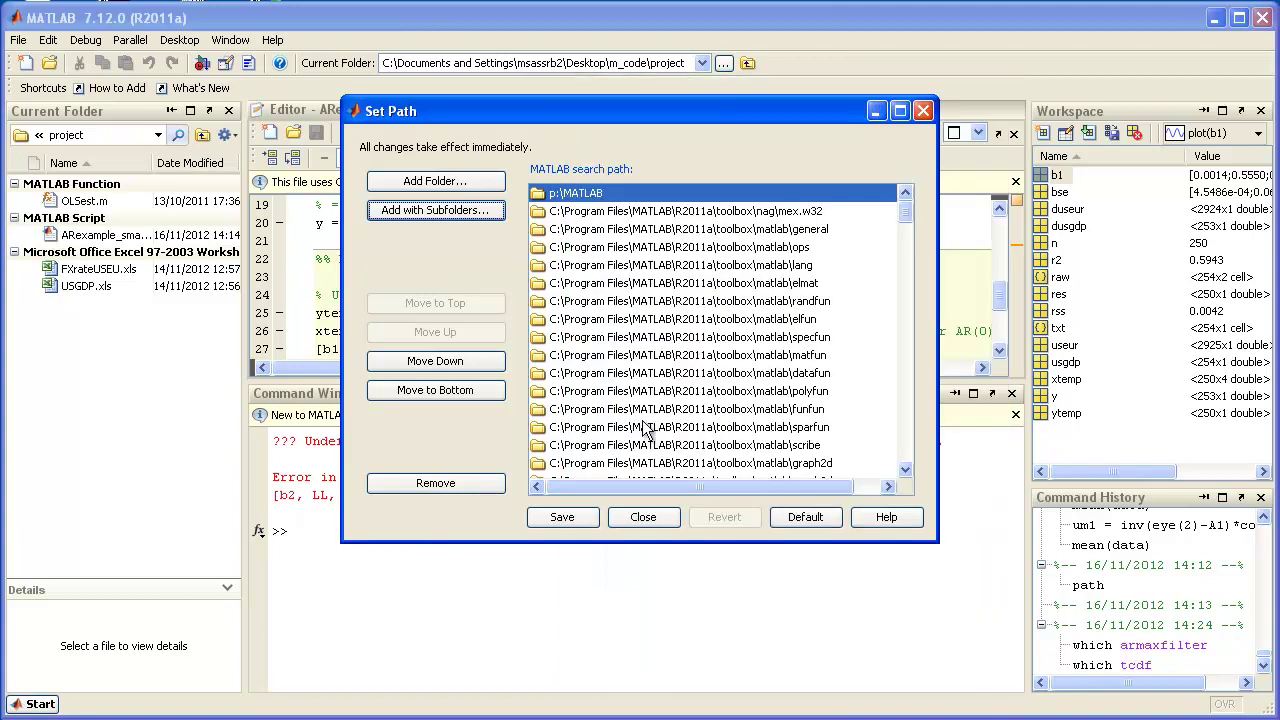
mouse_move(910, 214)
left_mouse_down()
mouse_move(913, 466)
mouse_move(901, 213)
left_mouse_up()
Step: Close Set Path, restore the editor size, scroll to line 1 of ARexample_small.m, and browse the Command History
left_click(636, 518)
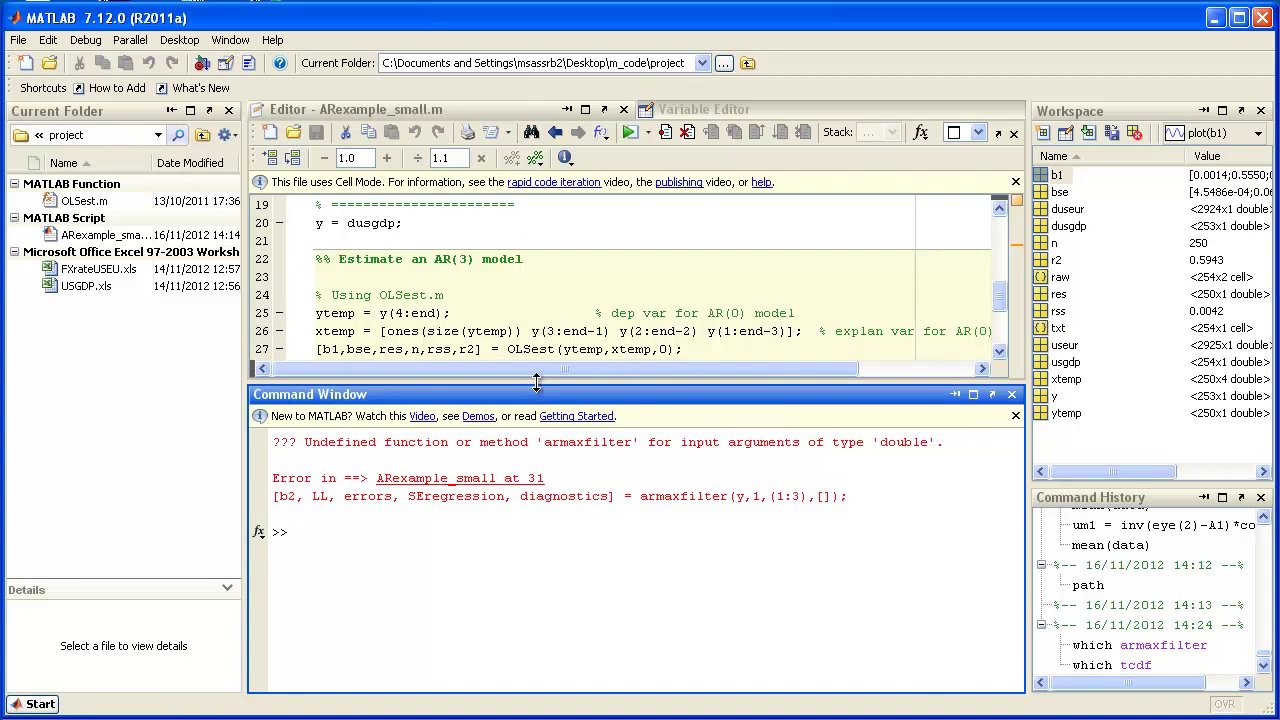
left_click_drag(538, 386, 538, 496)
scroll(535, 402, "up", 6)
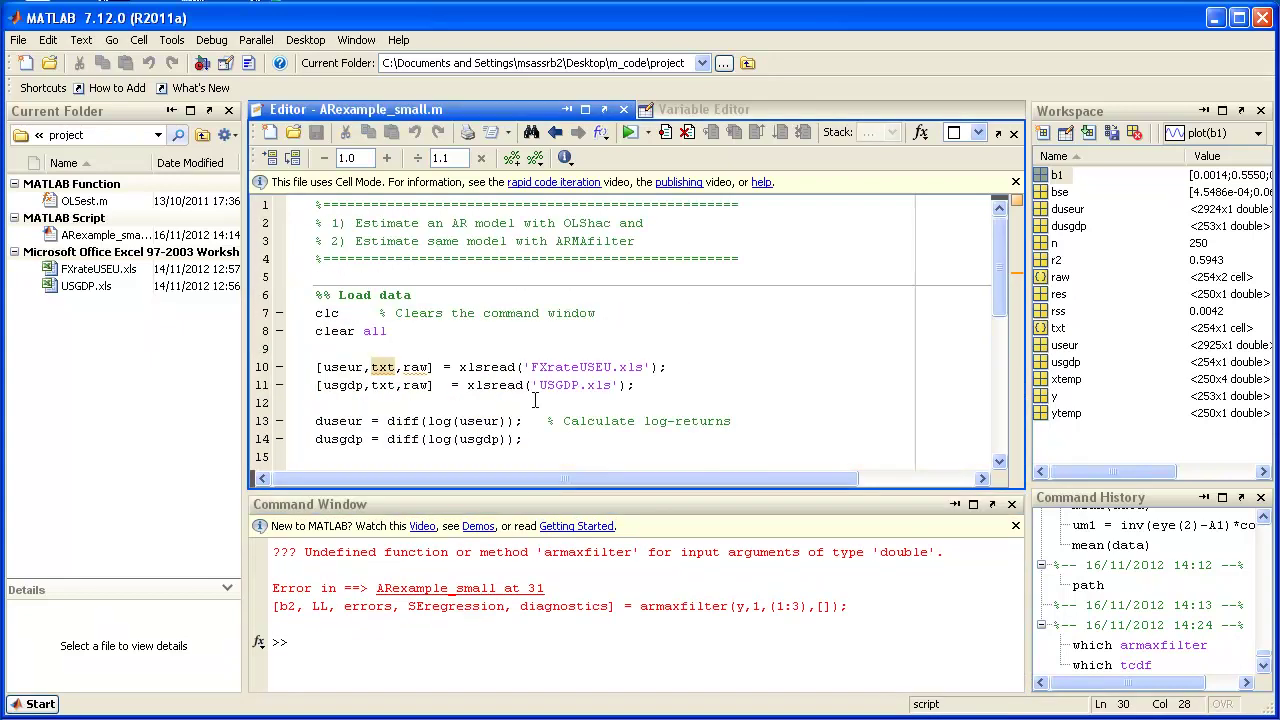
left_click(346, 275)
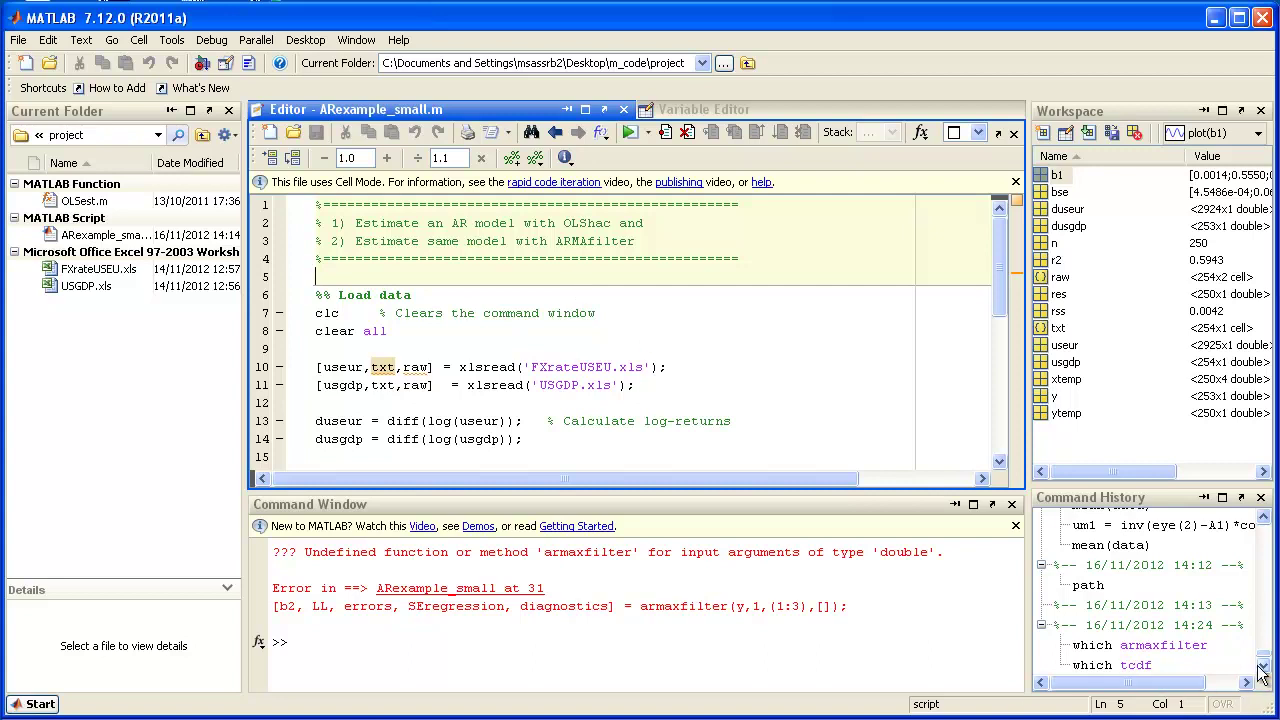
left_click_drag(1262, 668, 1262, 626)
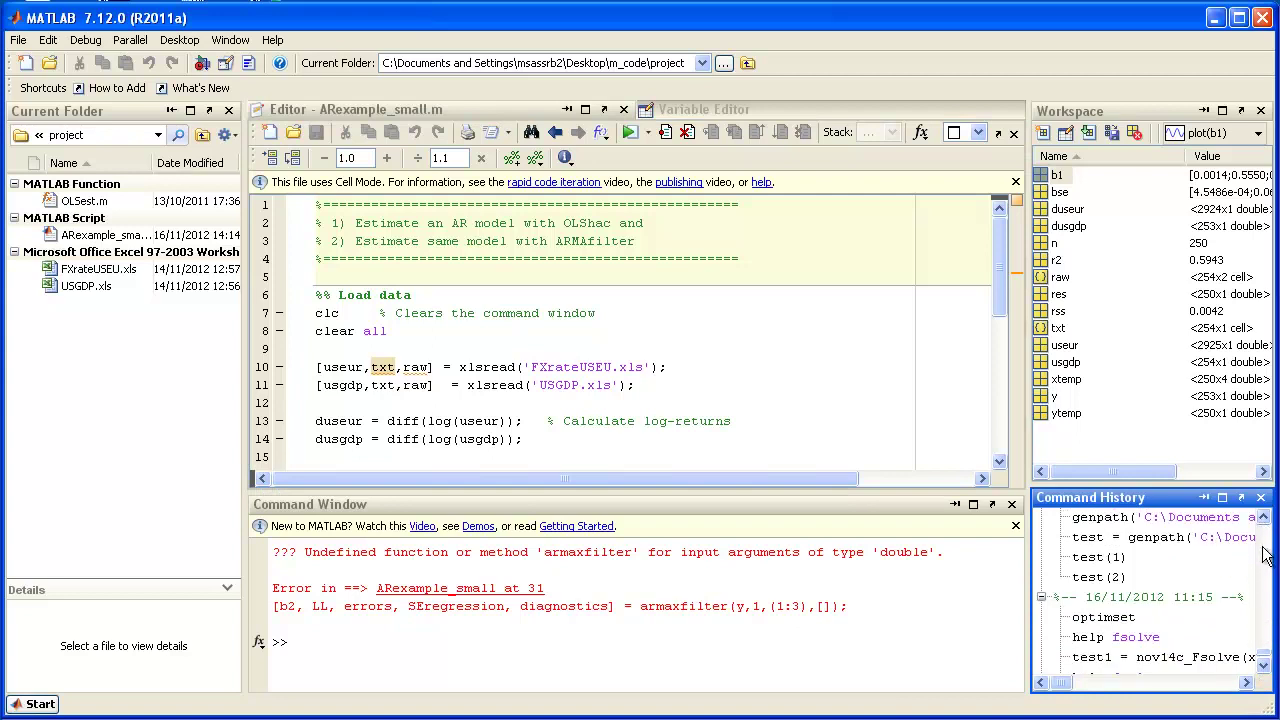
scroll(1265, 556, "up", 5)
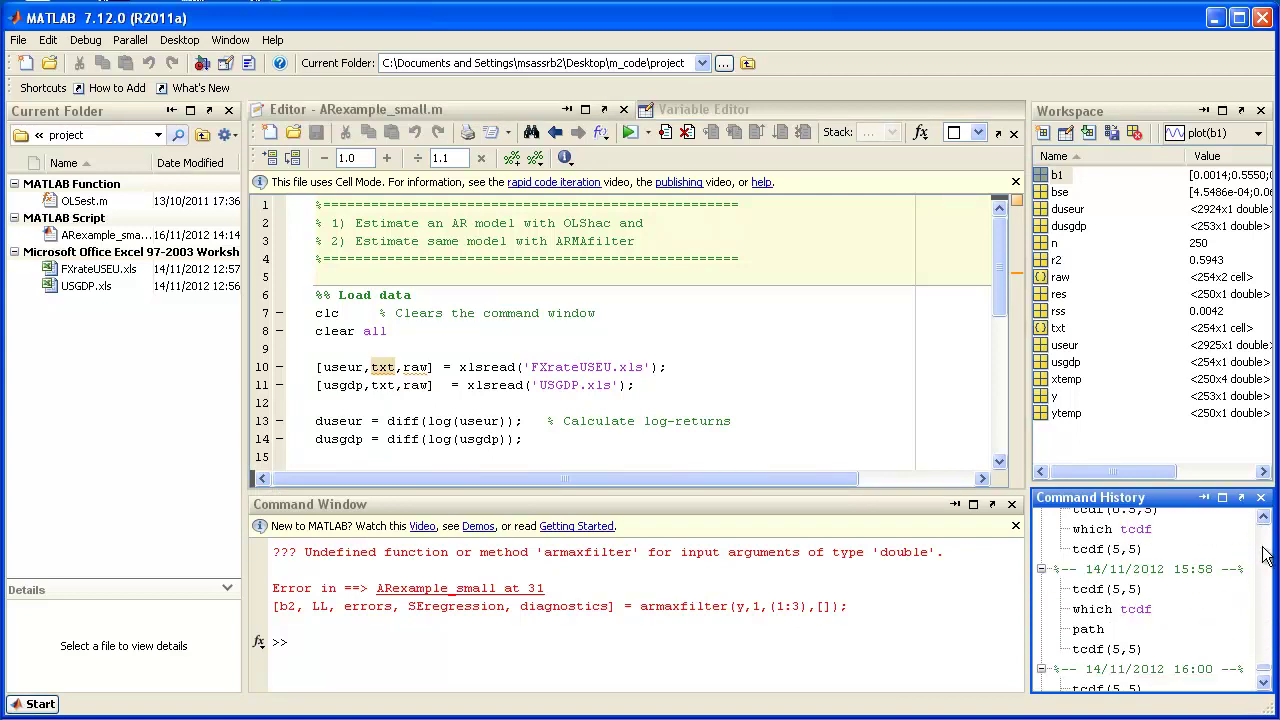
scroll(1265, 556, "down", 5)
Step: Bring the earlier addpath(genpath(...MFE)) command to the prompt, enlarge the window, and highlight addpath and the path
left_click_drag(1104, 600, 872, 569)
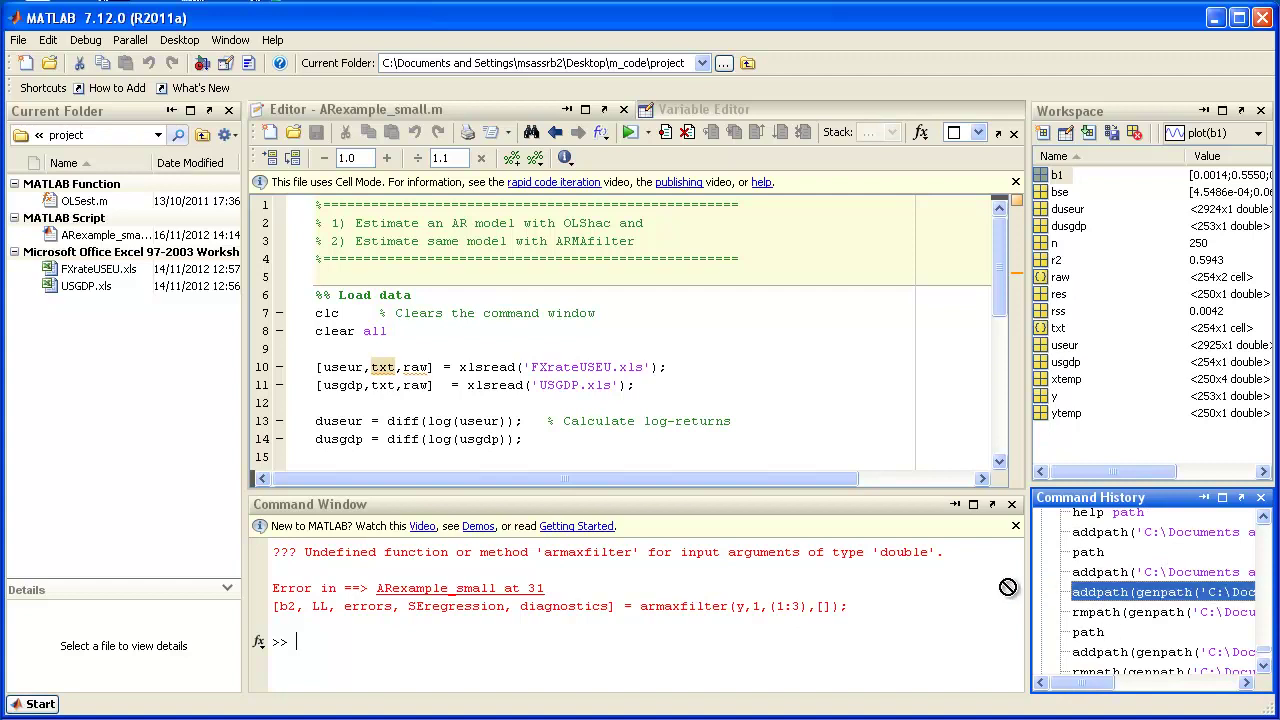
left_click_drag(491, 645, 493, 645)
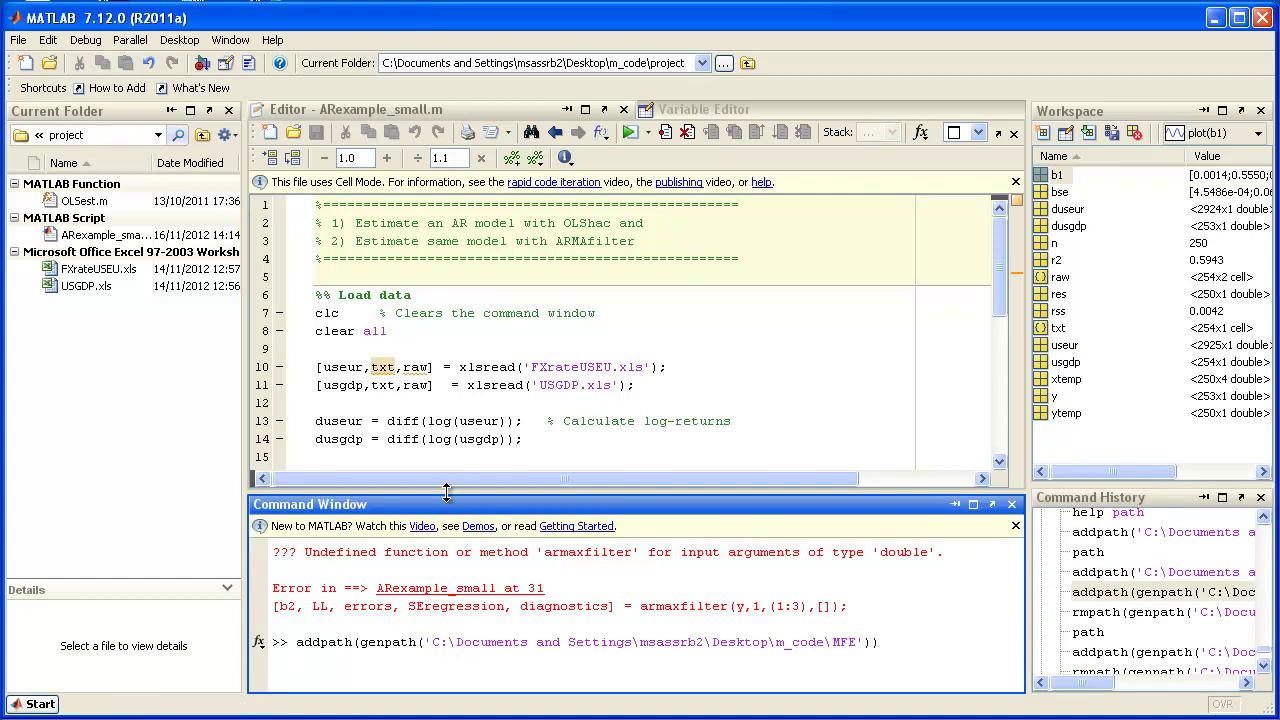
left_click_drag(458, 492, 460, 394)
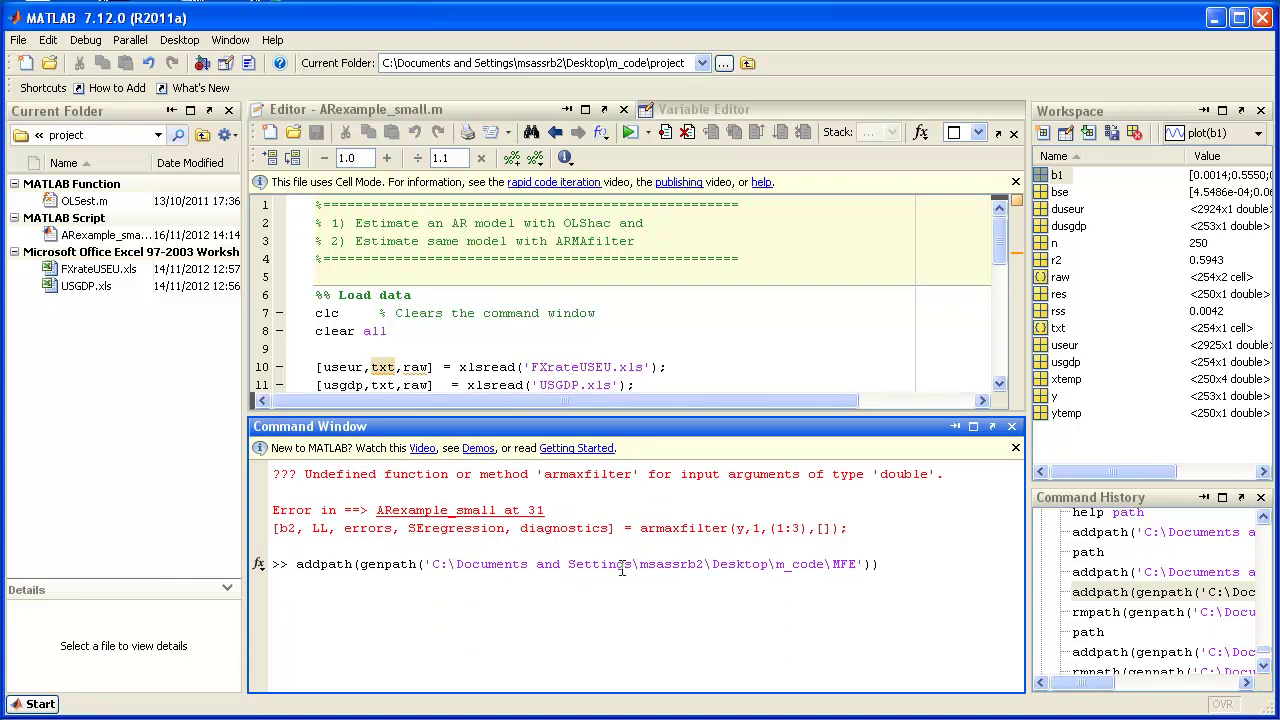
double_click(310, 564)
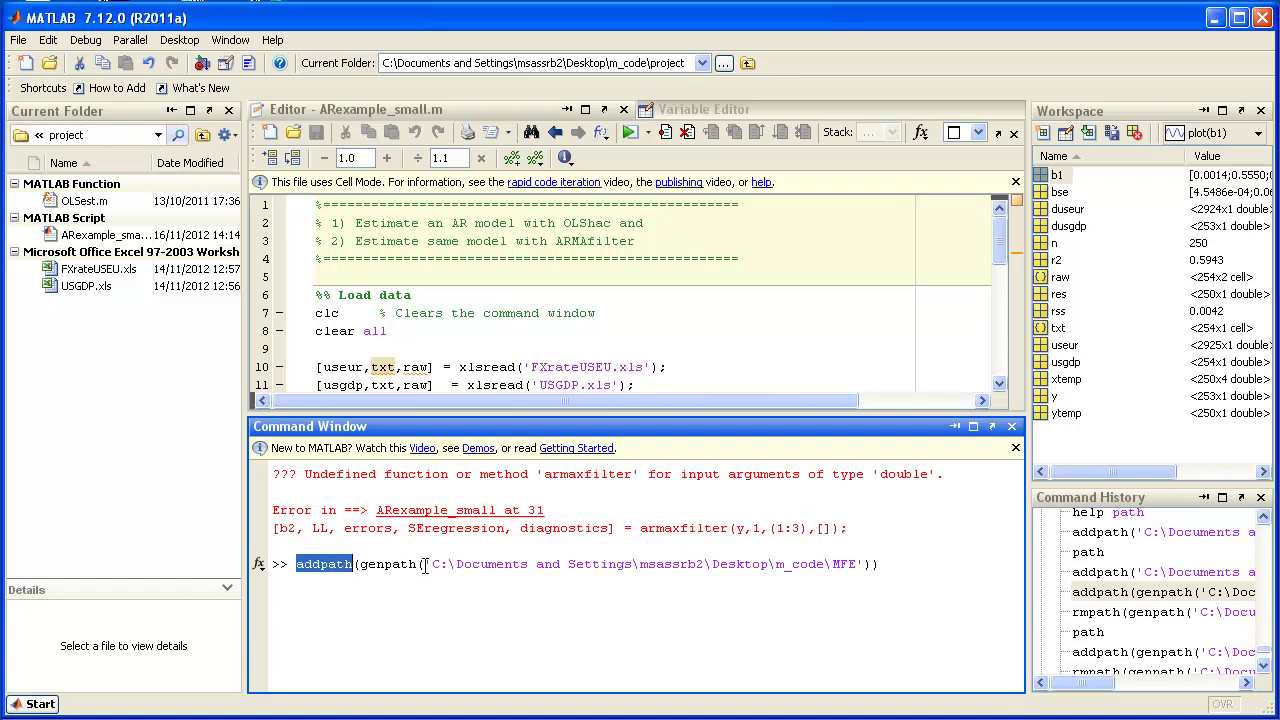
left_click_drag(425, 565, 866, 565)
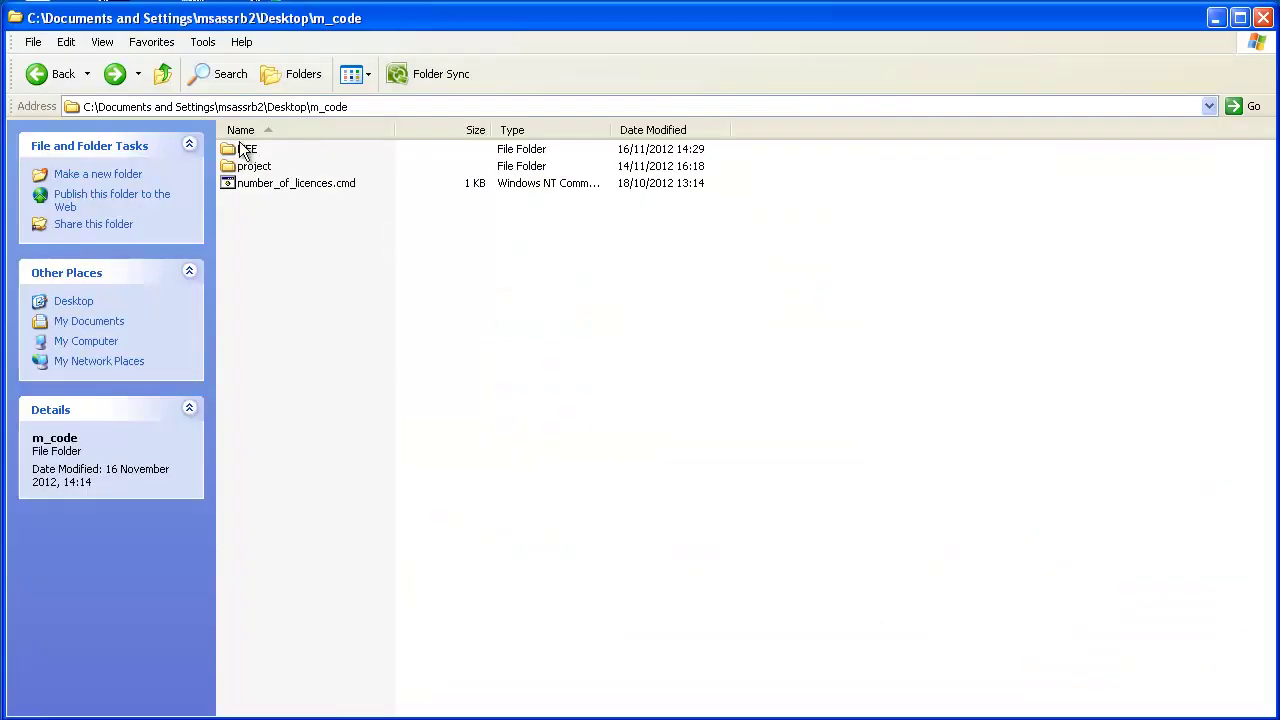
Step: Go back to the m_code folder and open the MFE folder
left_click(240, 150)
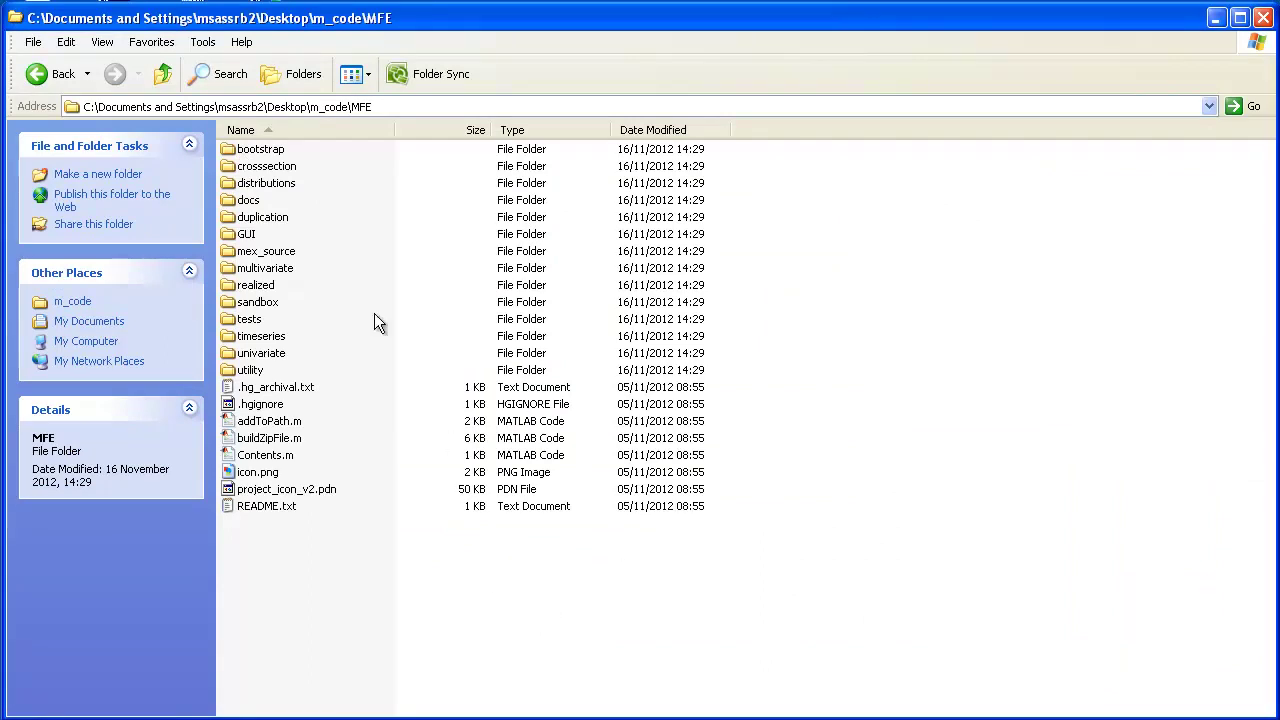
left_click(36, 76)
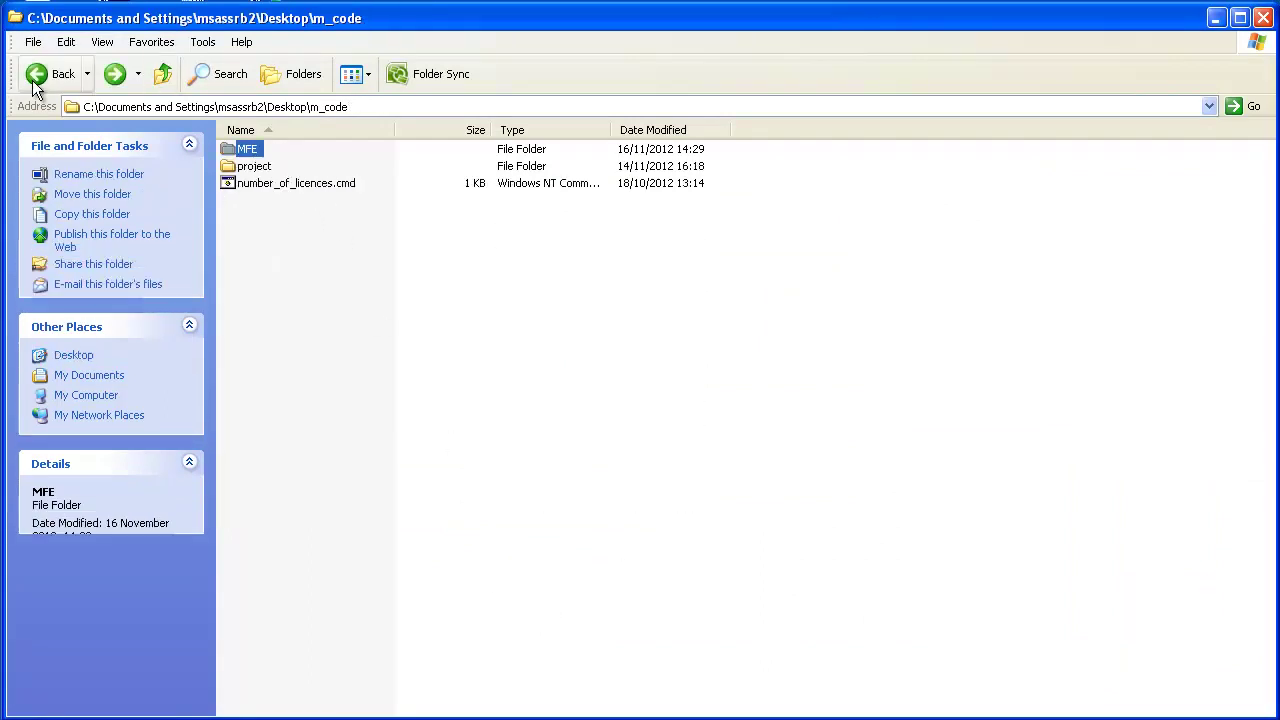
double_click(245, 158)
Step: Browse the MFE files, check the .m files in the timeseries folder, then return to MATLAB
left_click(256, 389)
left_click(264, 506)
left_click(263, 489)
left_click(262, 472)
left_click(261, 455)
left_click(262, 438)
left_click(262, 421)
left_click(263, 404)
left_click(264, 389)
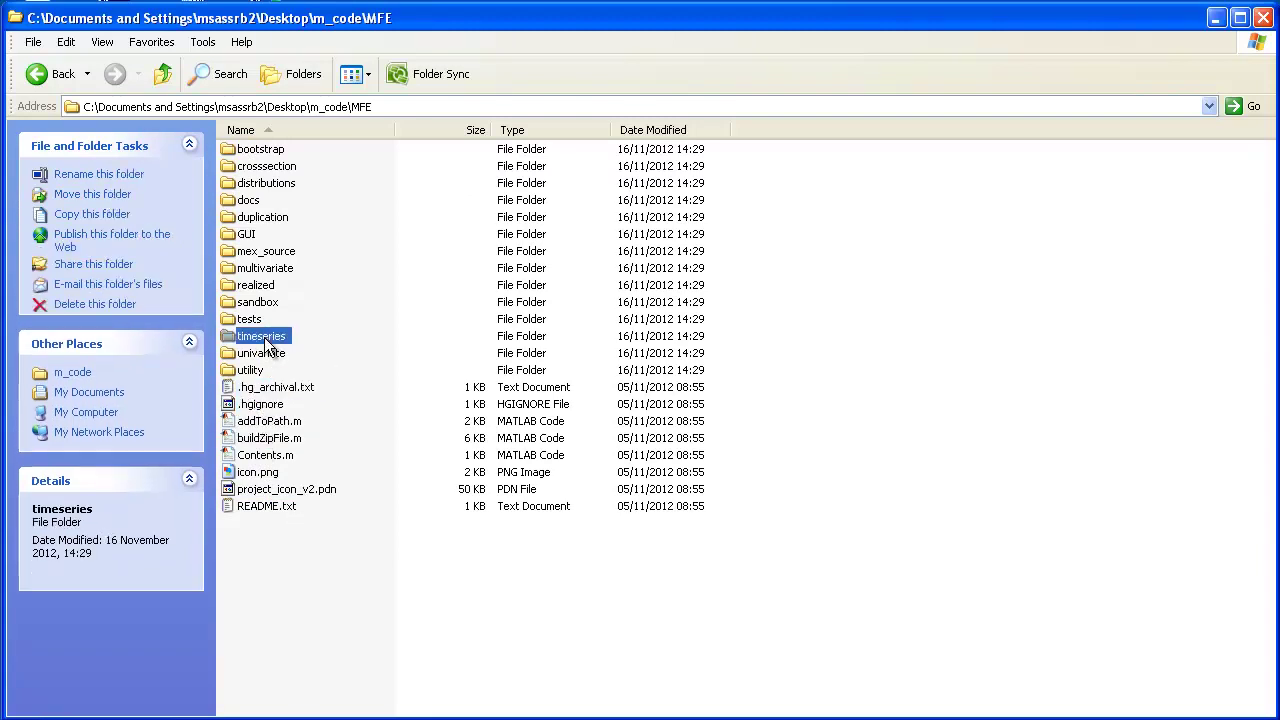
double_click(274, 336)
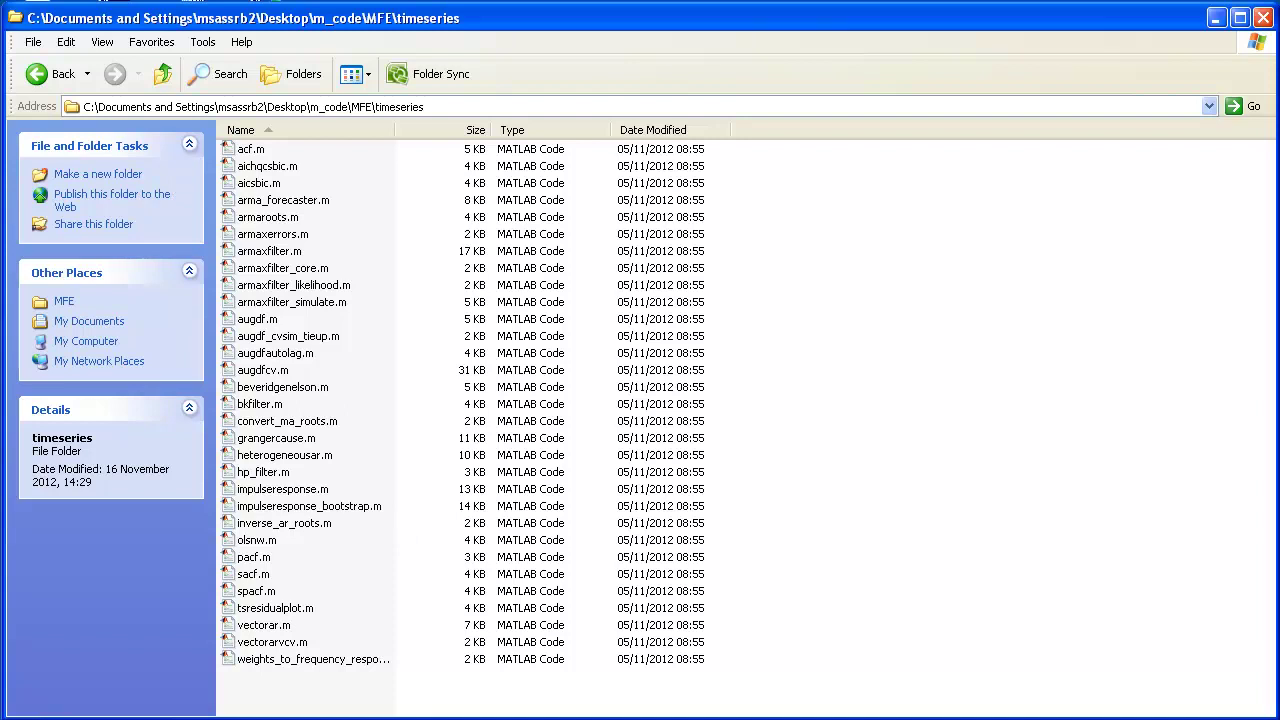
key("alt+Tab")
Step: Append \timeseries to the MFE path in the addpath command, then remove it again
left_click(858, 564)
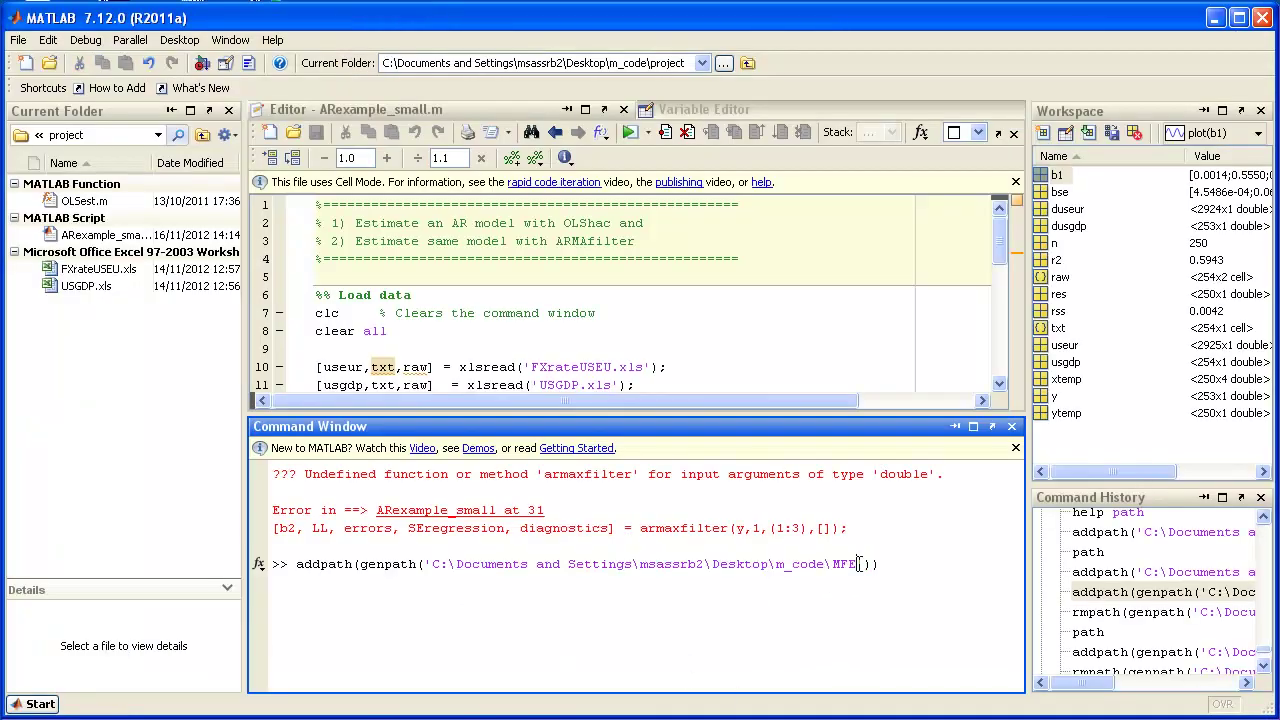
type("\\timeseries")
key("BackSpace")
key("BackSpace")
key("BackSpace")
key("BackSpace")
key("BackSpace")
key("BackSpace")
key("BackSpace")
key("BackSpace")
key("BackSpace")
Step: Highlight genpath and the quoted MFE path, then select and cut the whole addpath command
left_click_drag(419, 563, 870, 563)
left_click(480, 587)
double_click(386, 564)
left_click_drag(417, 564, 873, 566)
double_click(378, 564)
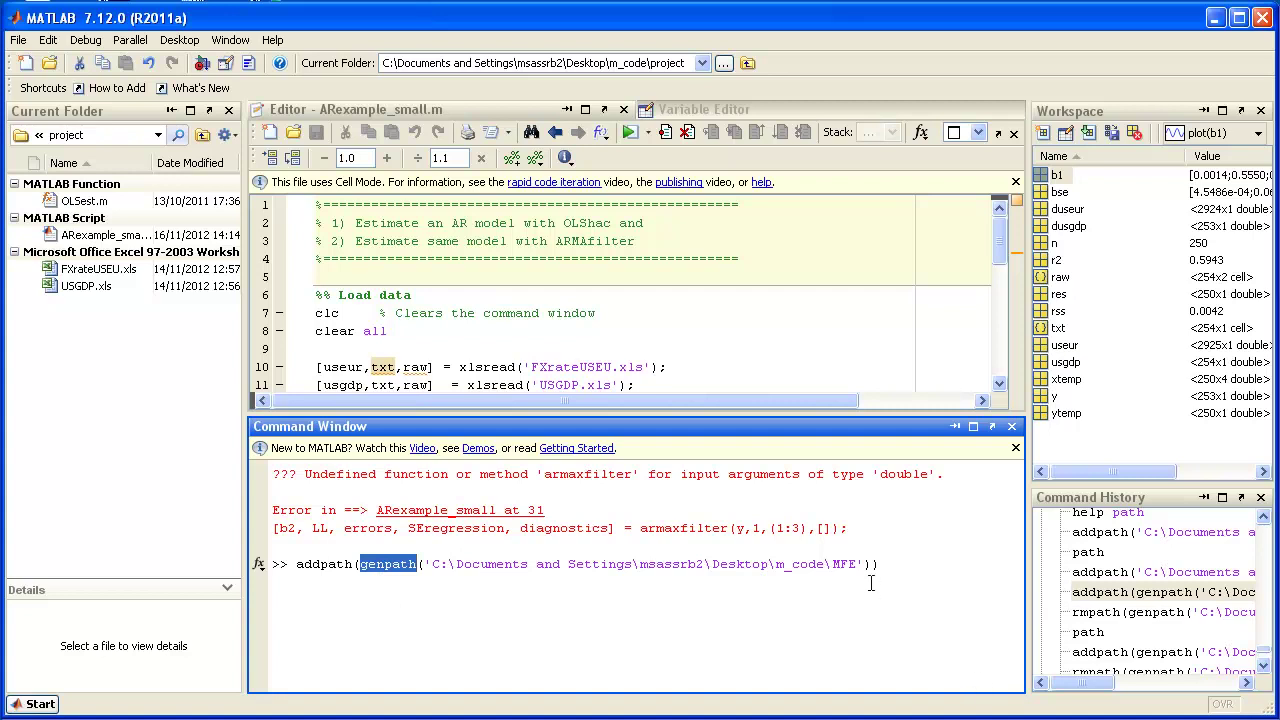
left_click_drag(880, 564, 857, 564)
left_click(426, 564, "shift")
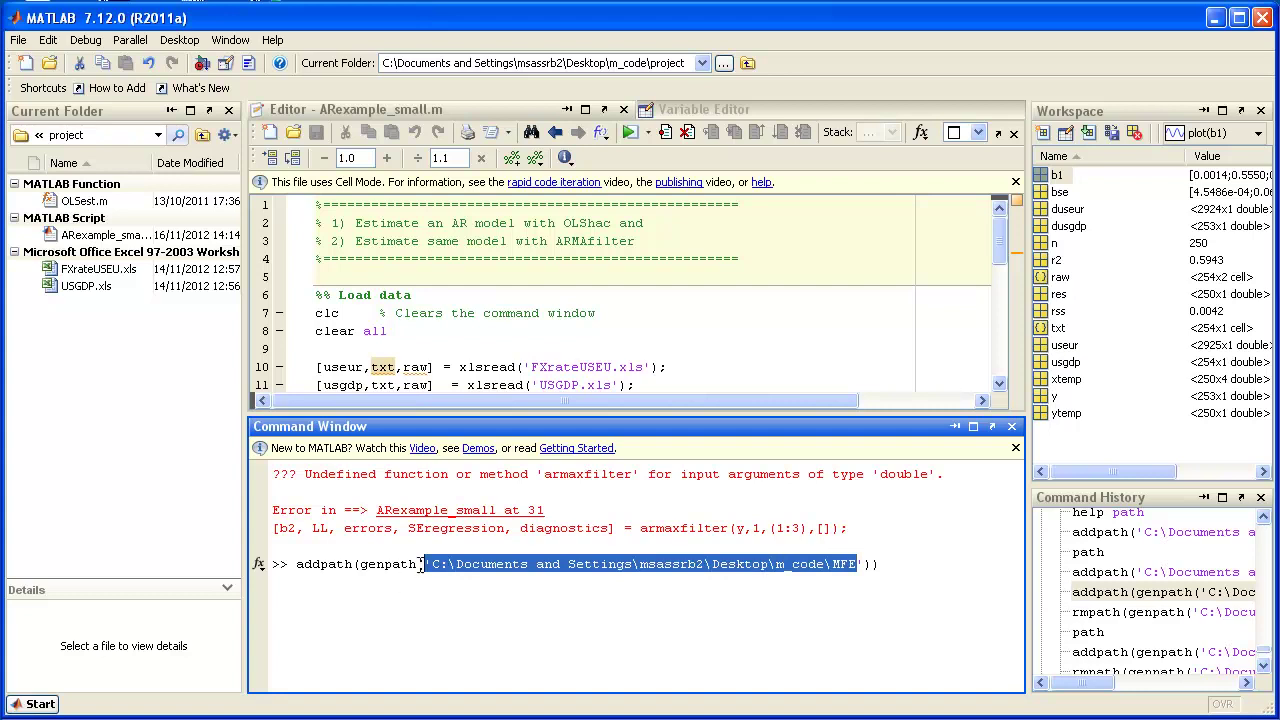
left_click(420, 600)
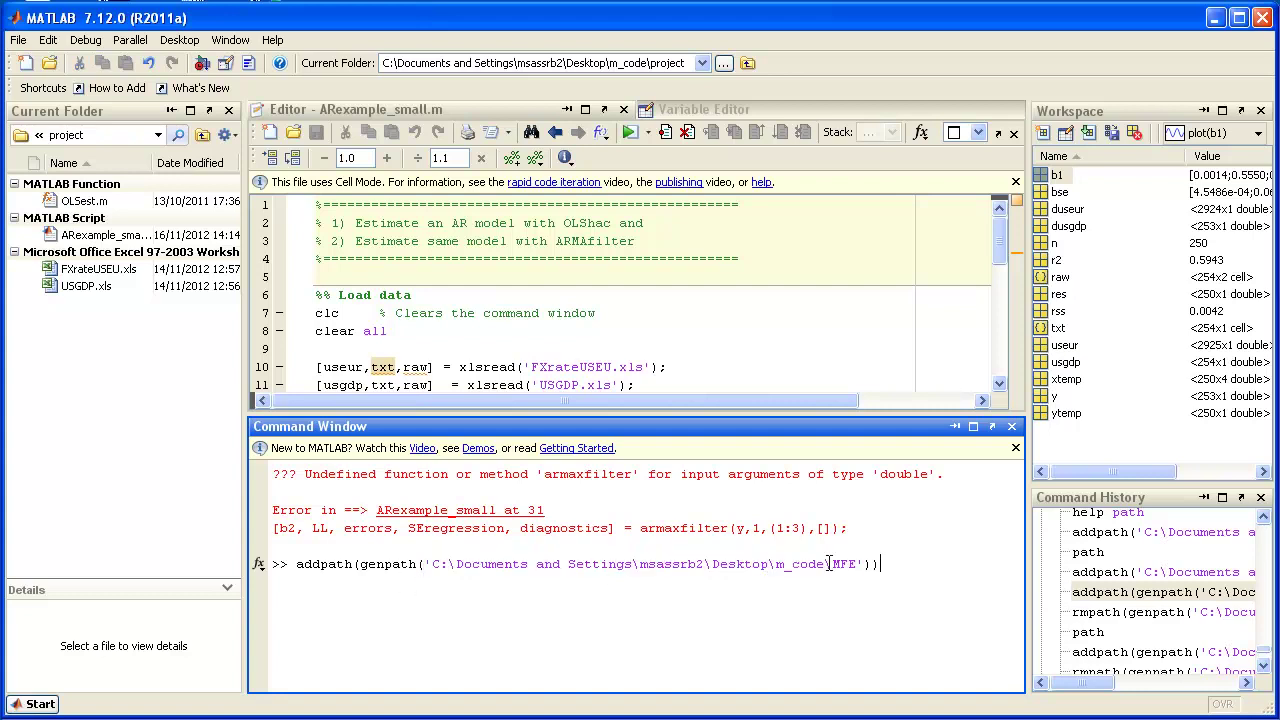
left_click_drag(892, 564, 297, 564)
key("ctrl+c")
key("BackSpace")
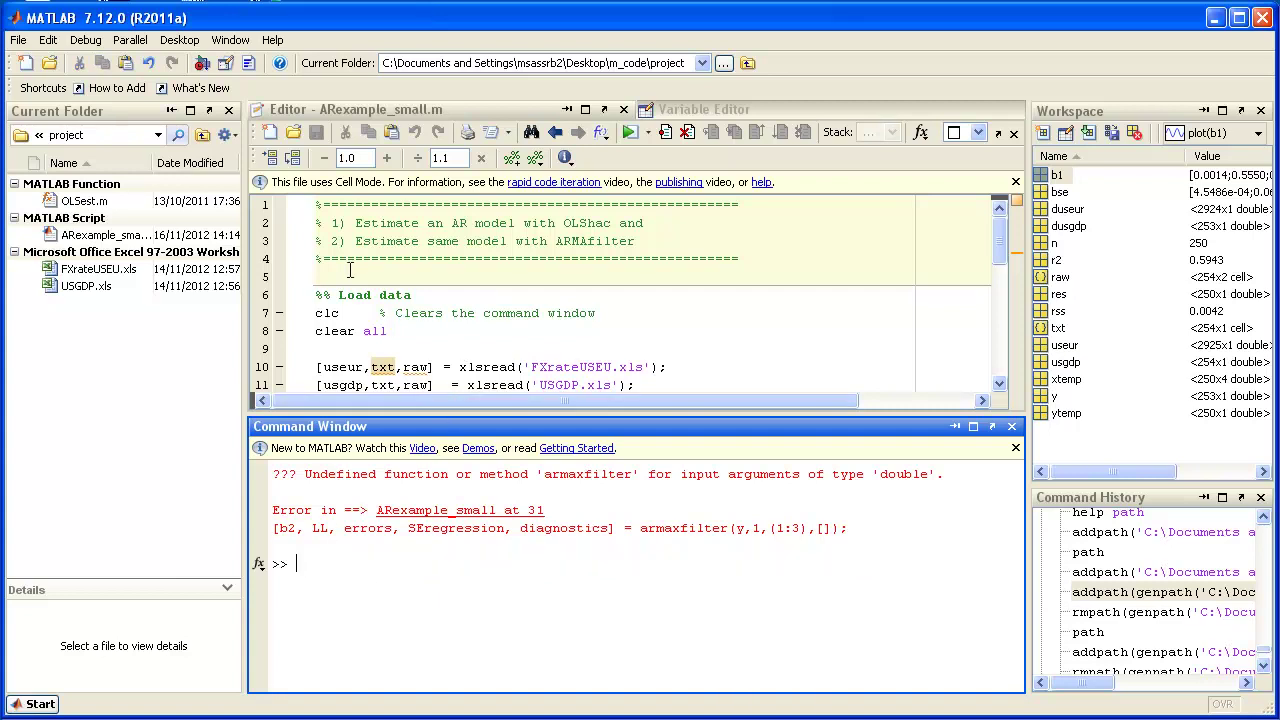
Step: Paste the addpath(genpath(...MFE)) line onto line 5 of ARexample_small.m and run the script
left_click(381, 270)
key("ctrl+v")
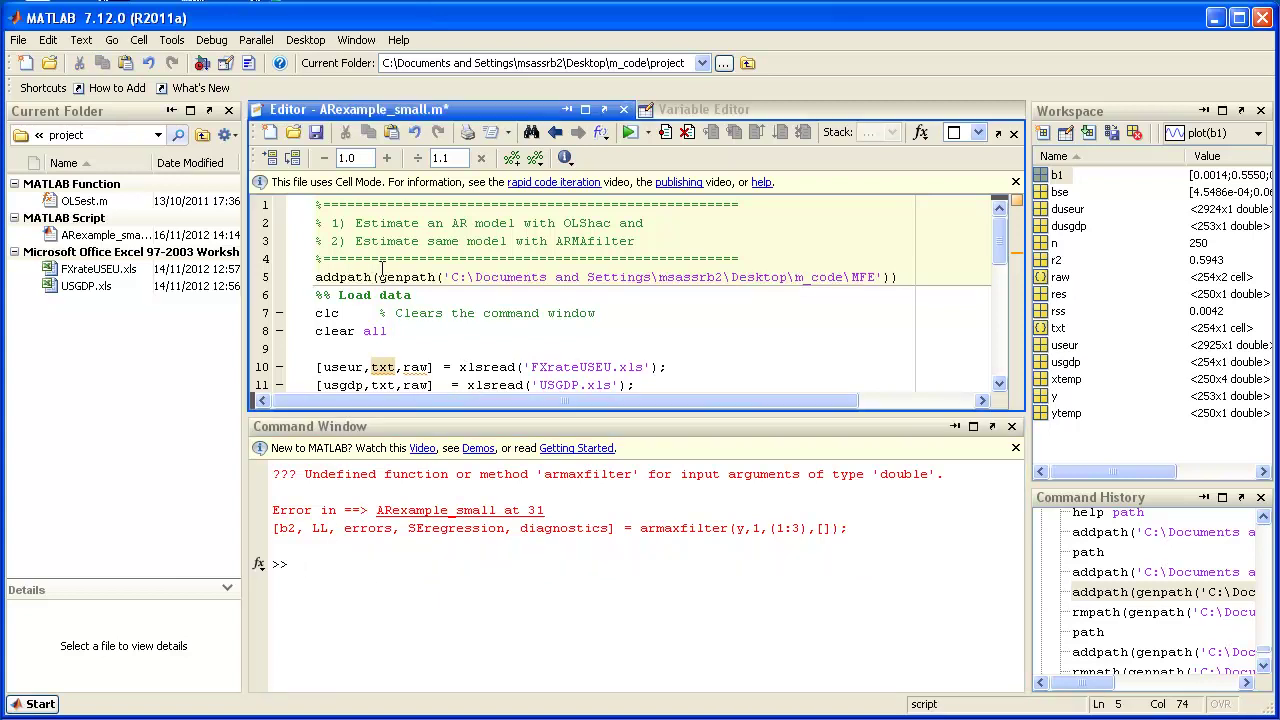
key("Return")
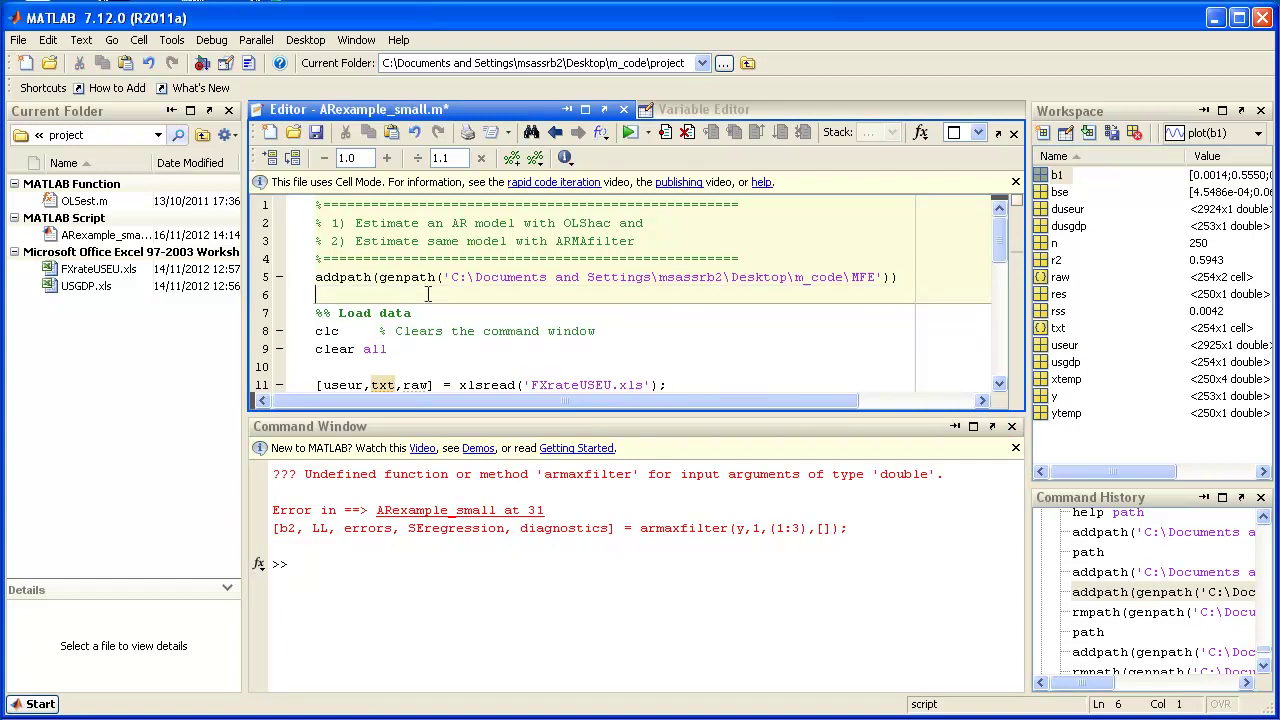
left_click(628, 134)
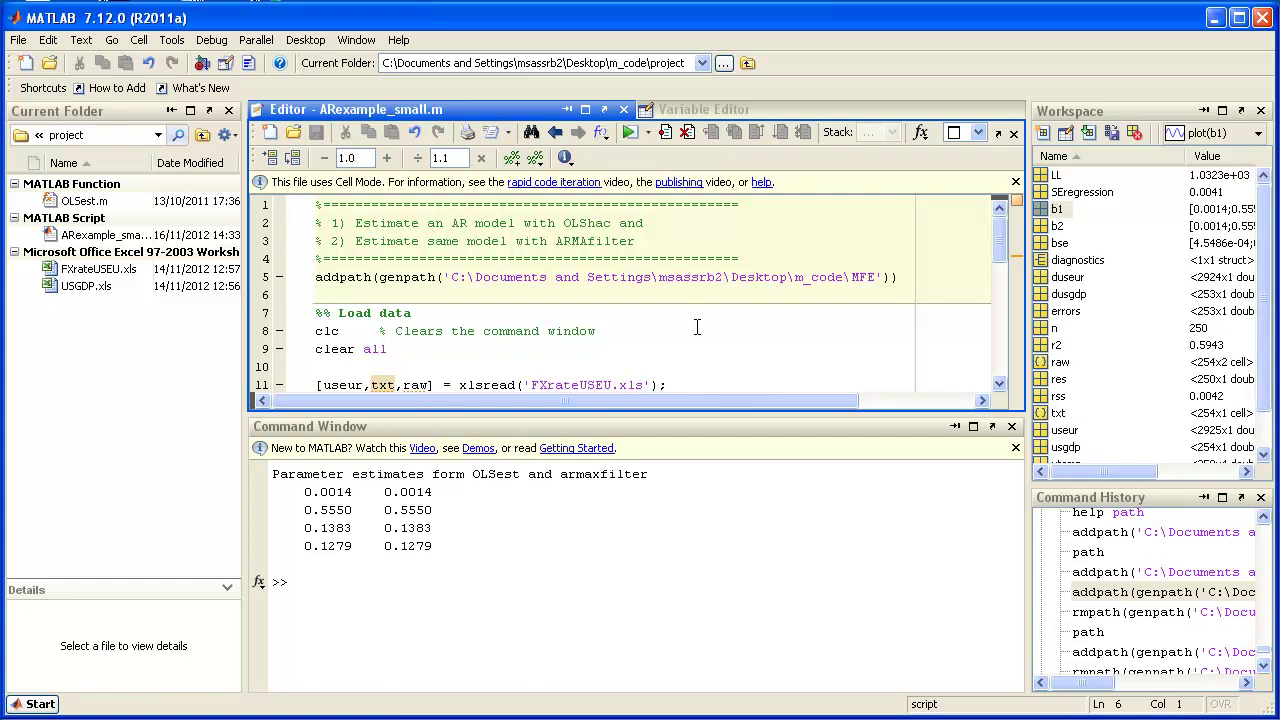
Step: Highlight b1 and the OLSest call, then the armaxfilter call with lags 1:3 and b2
left_click(1001, 356)
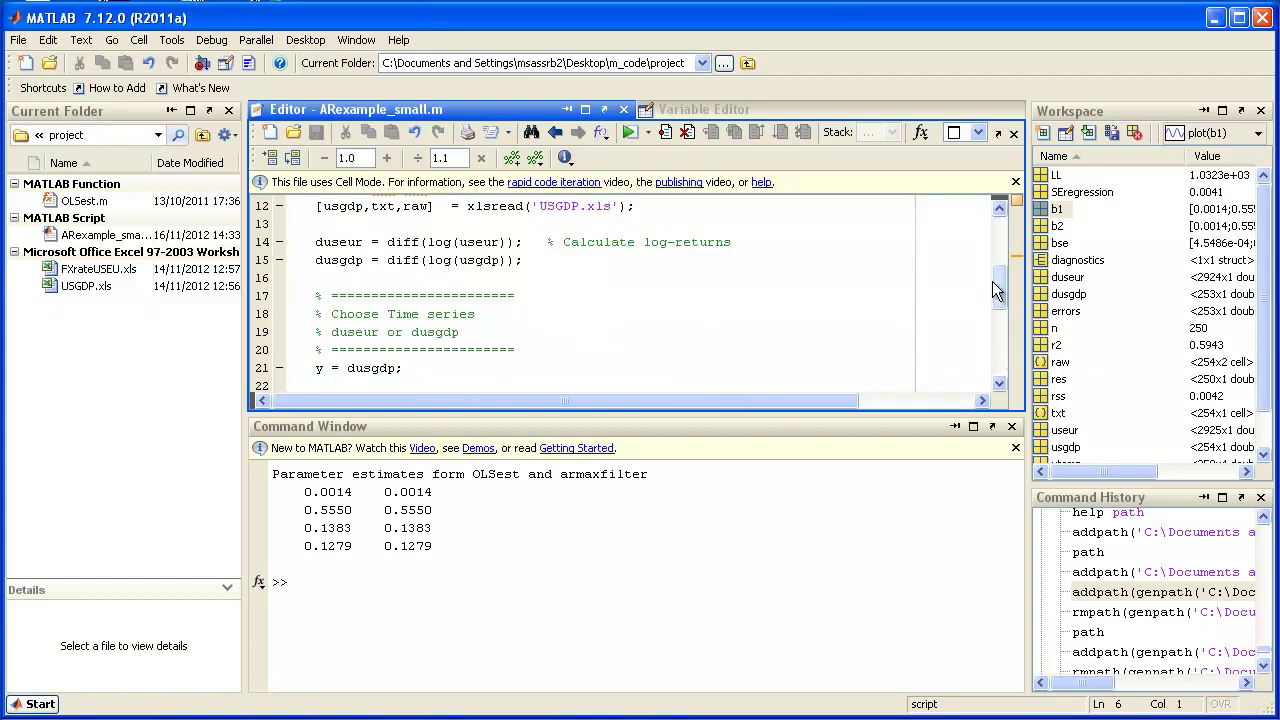
left_click_drag(1001, 316, 1001, 350)
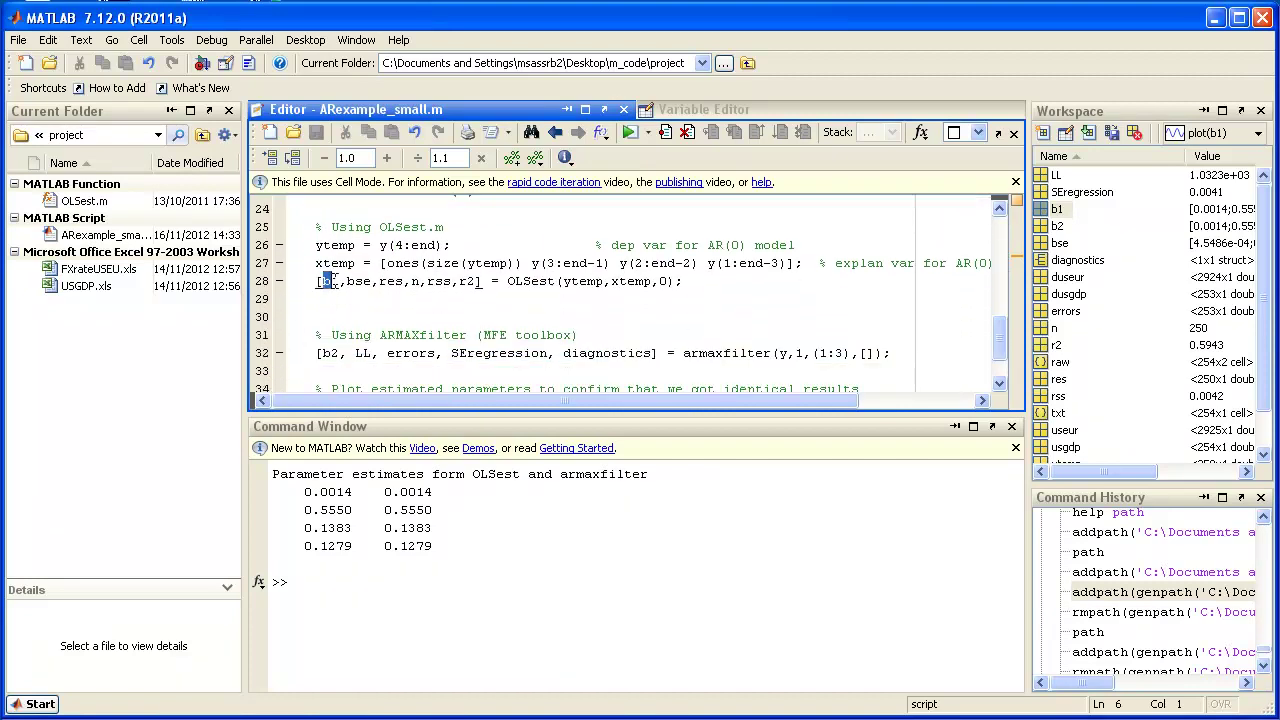
double_click(332, 281)
double_click(520, 282)
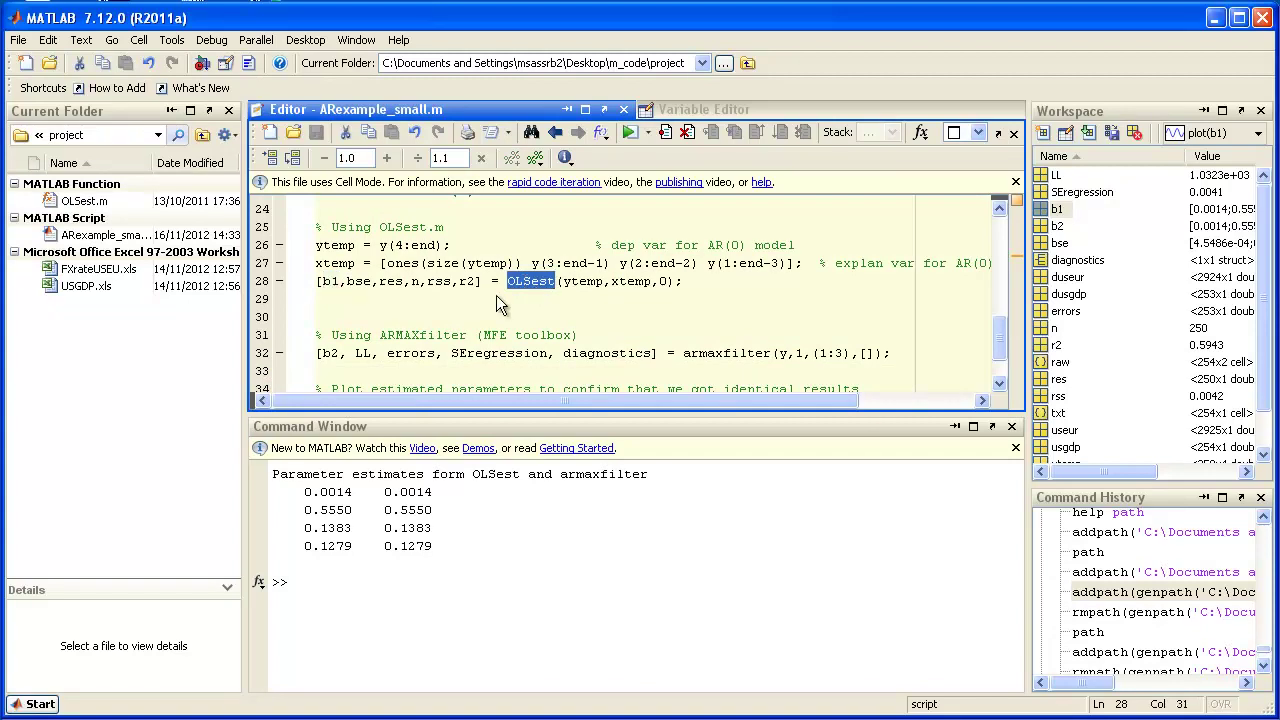
left_click(588, 358)
double_click(715, 352)
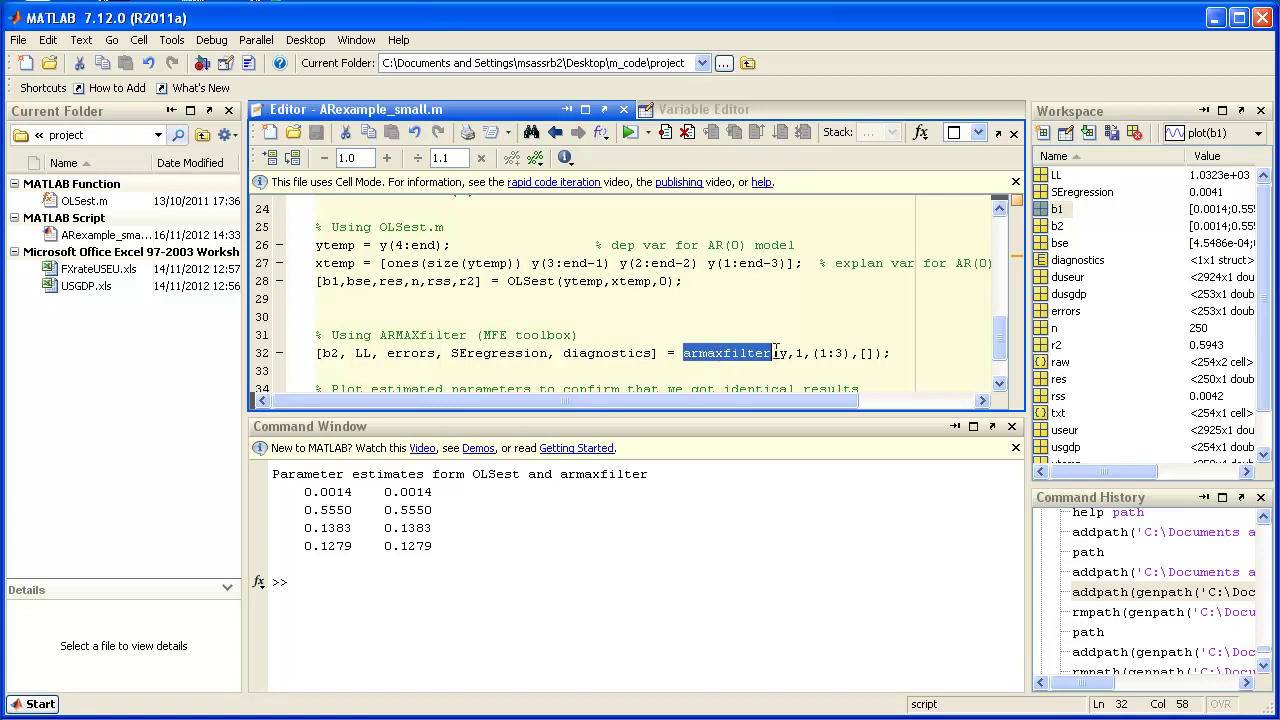
left_click(818, 353)
left_click_drag(818, 353, 851, 352)
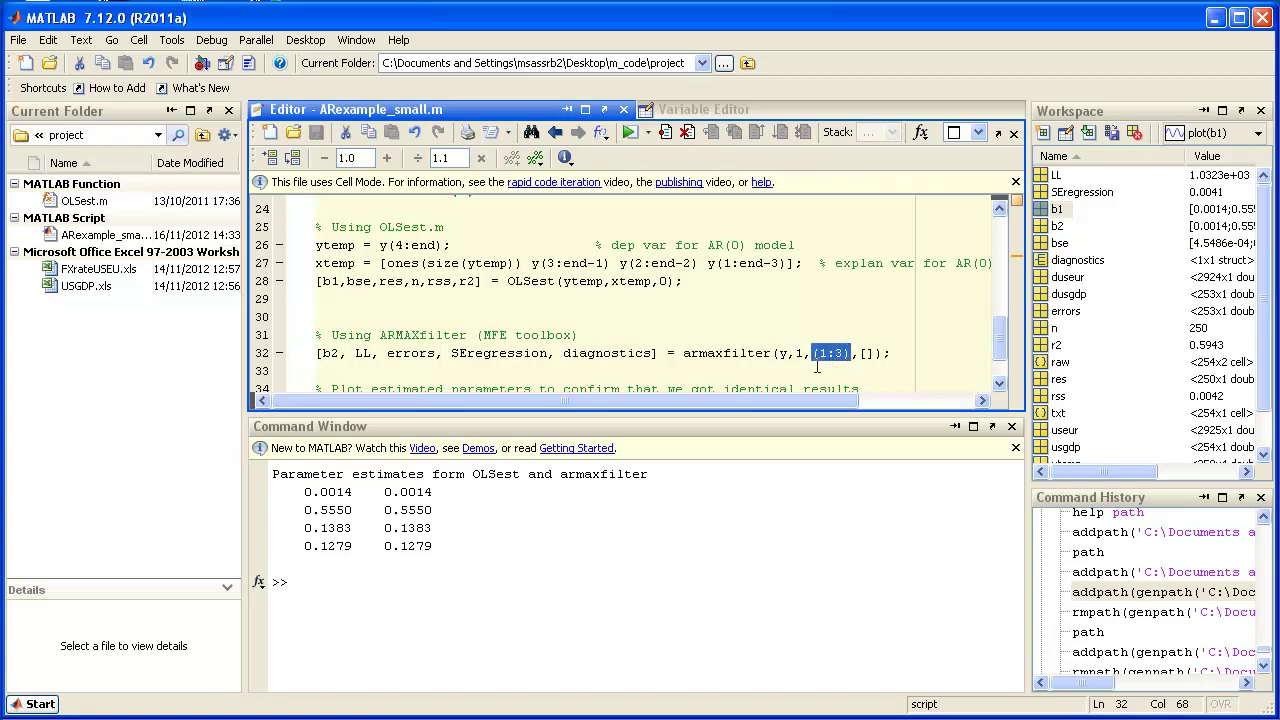
double_click(331, 354)
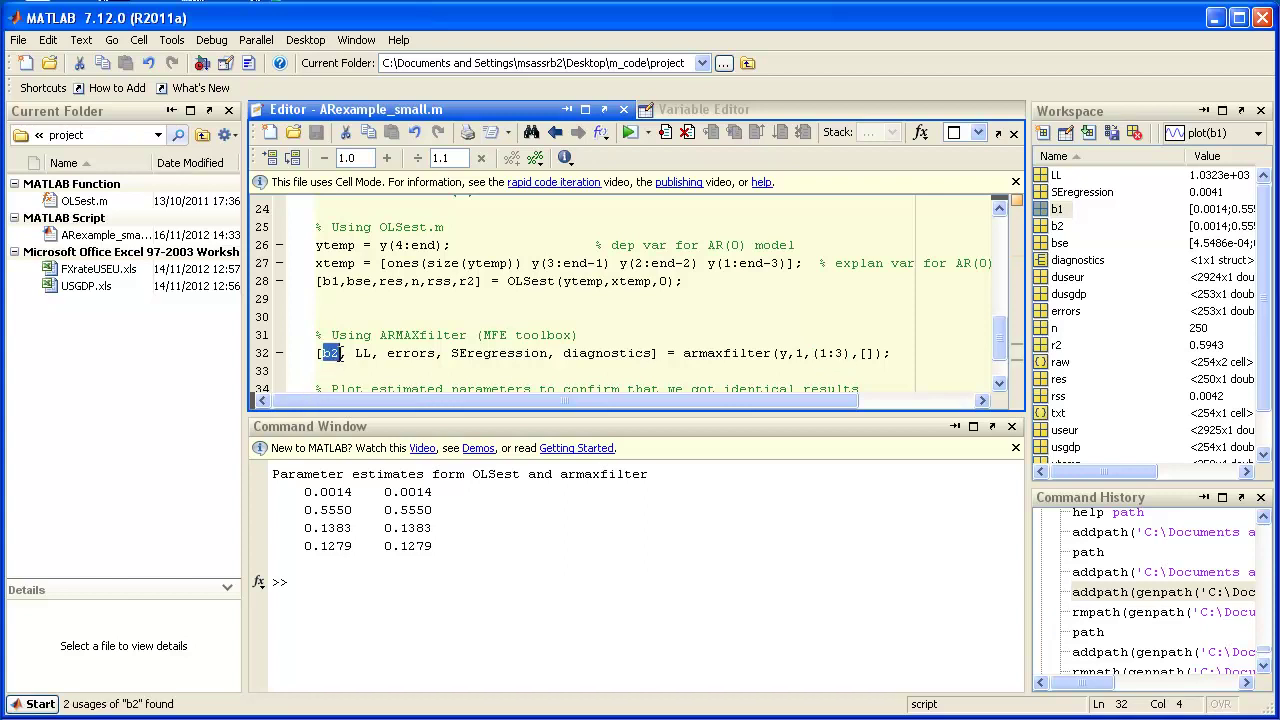
left_click(448, 299)
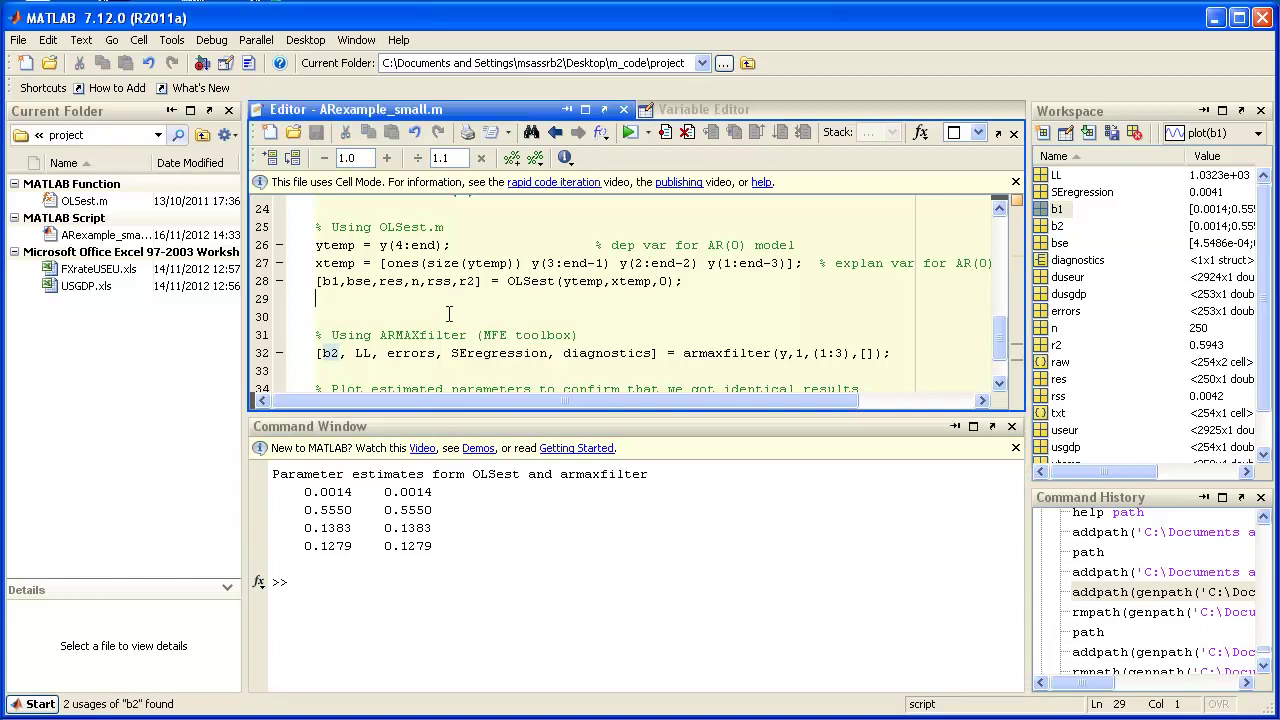
Step: Highlight the disp([b1 b2]) line, review the printed estimates, and make the editor taller
scroll(448, 315, "down", 1)
triple_click(390, 368)
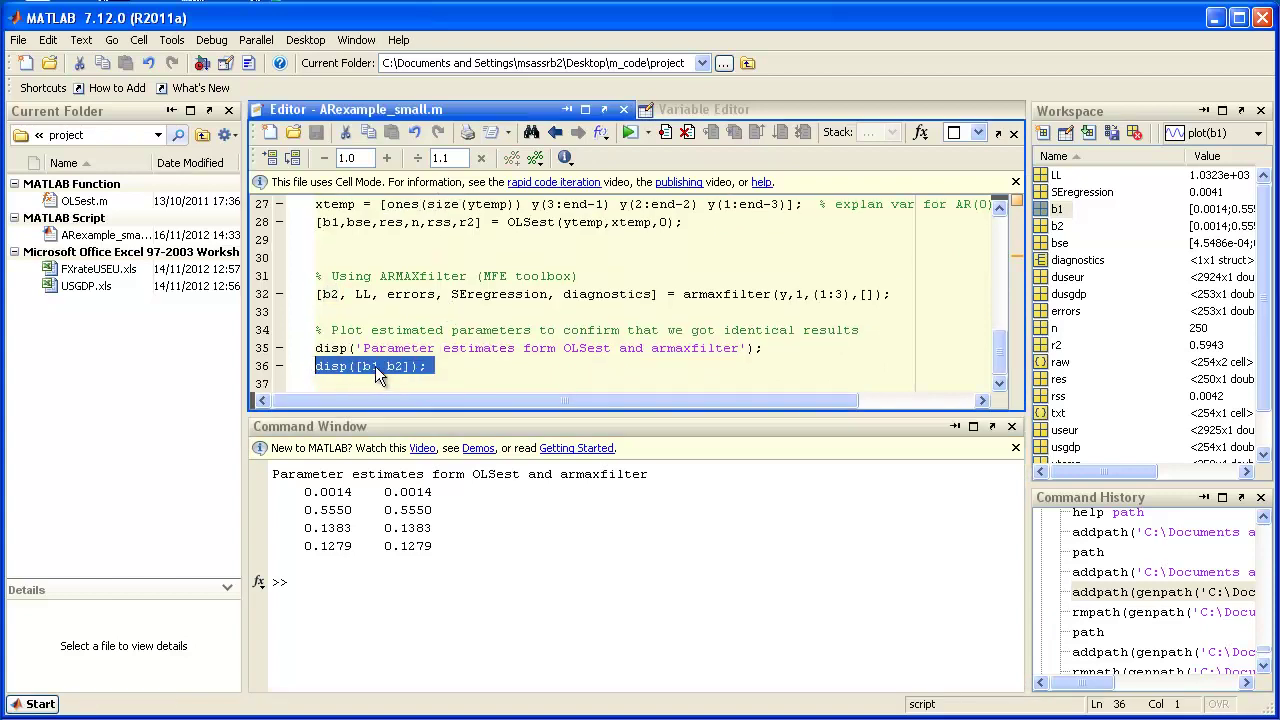
left_click(347, 524)
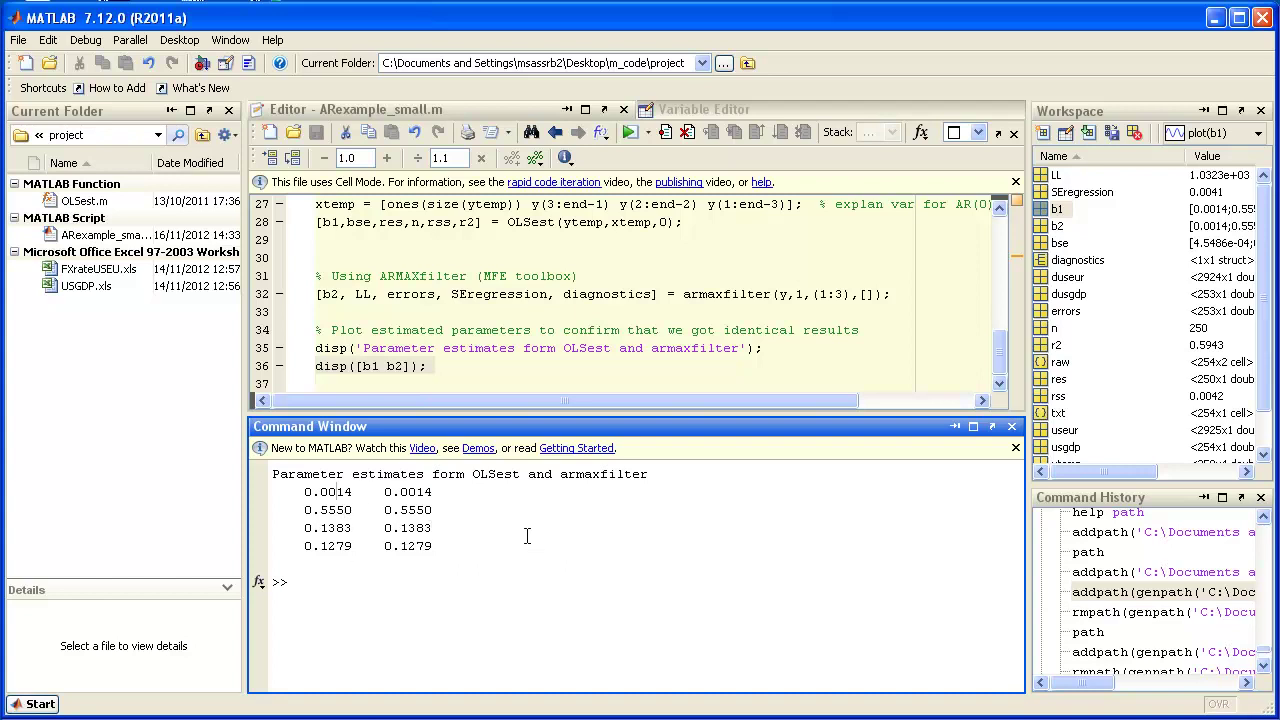
left_click_drag(588, 414, 588, 477)
left_click(585, 414)
scroll(585, 414, "up", 8)
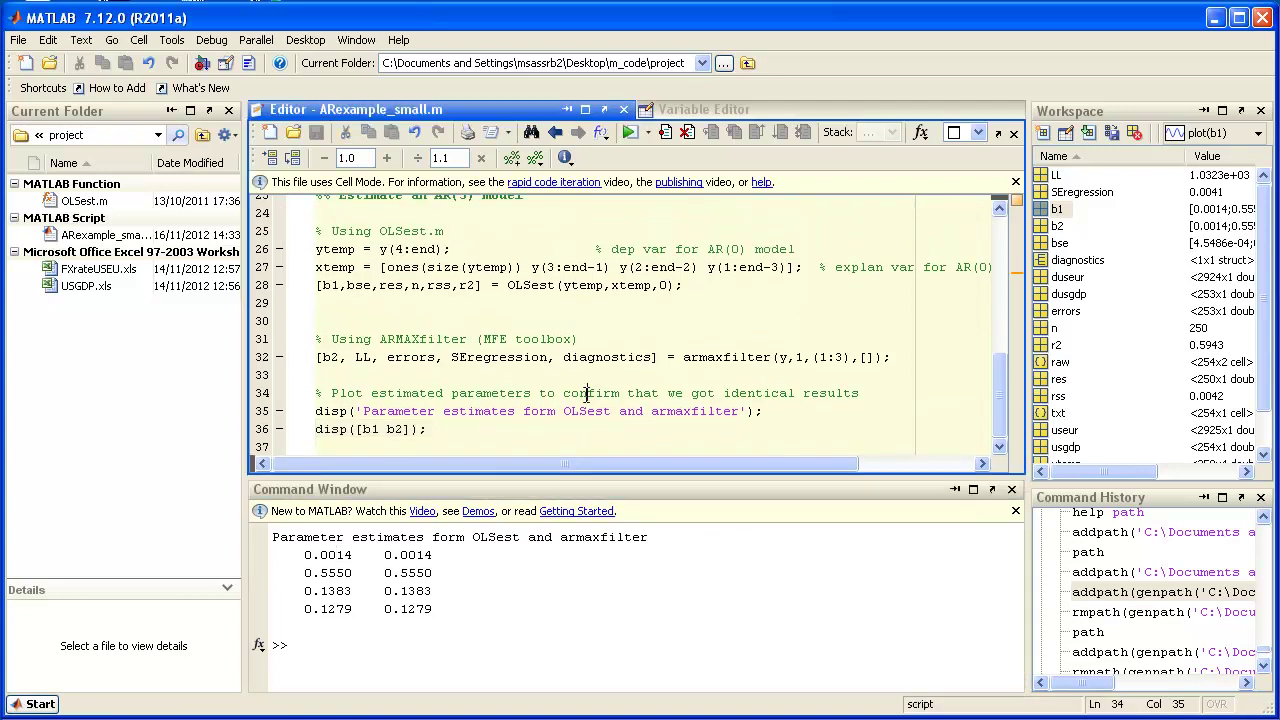
double_click(864, 279)
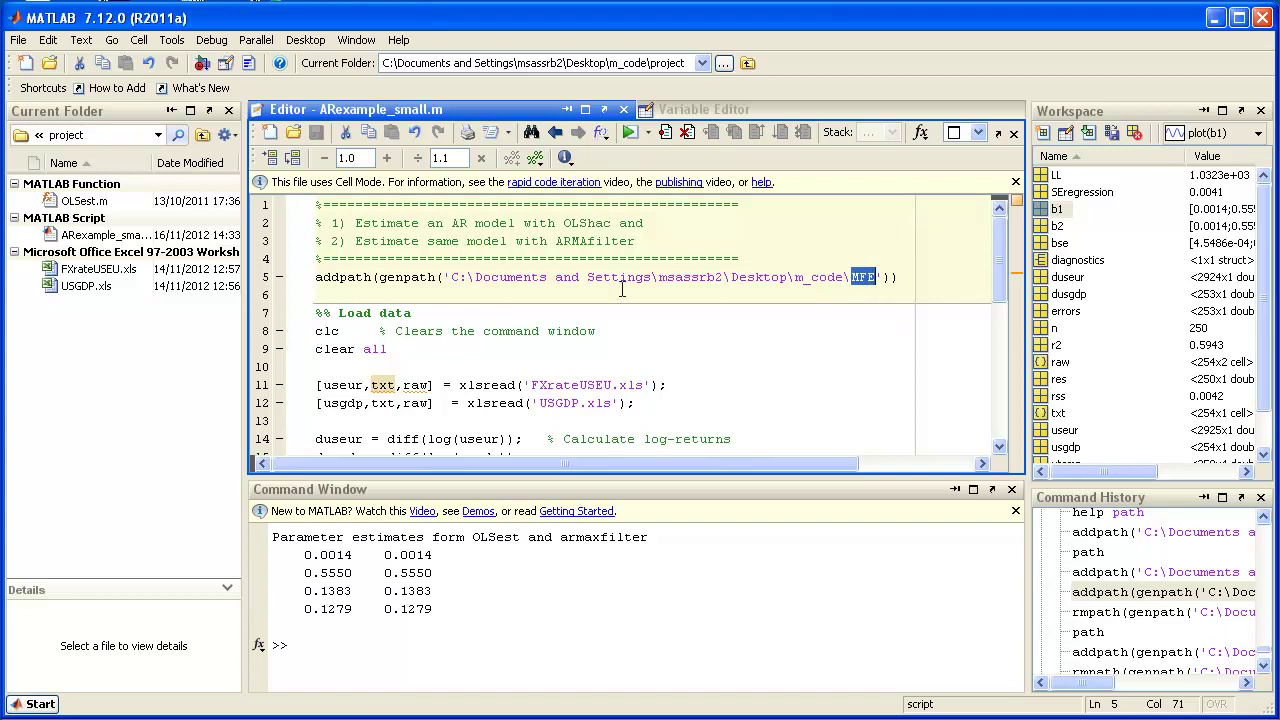
left_click_drag(797, 277, 845, 277)
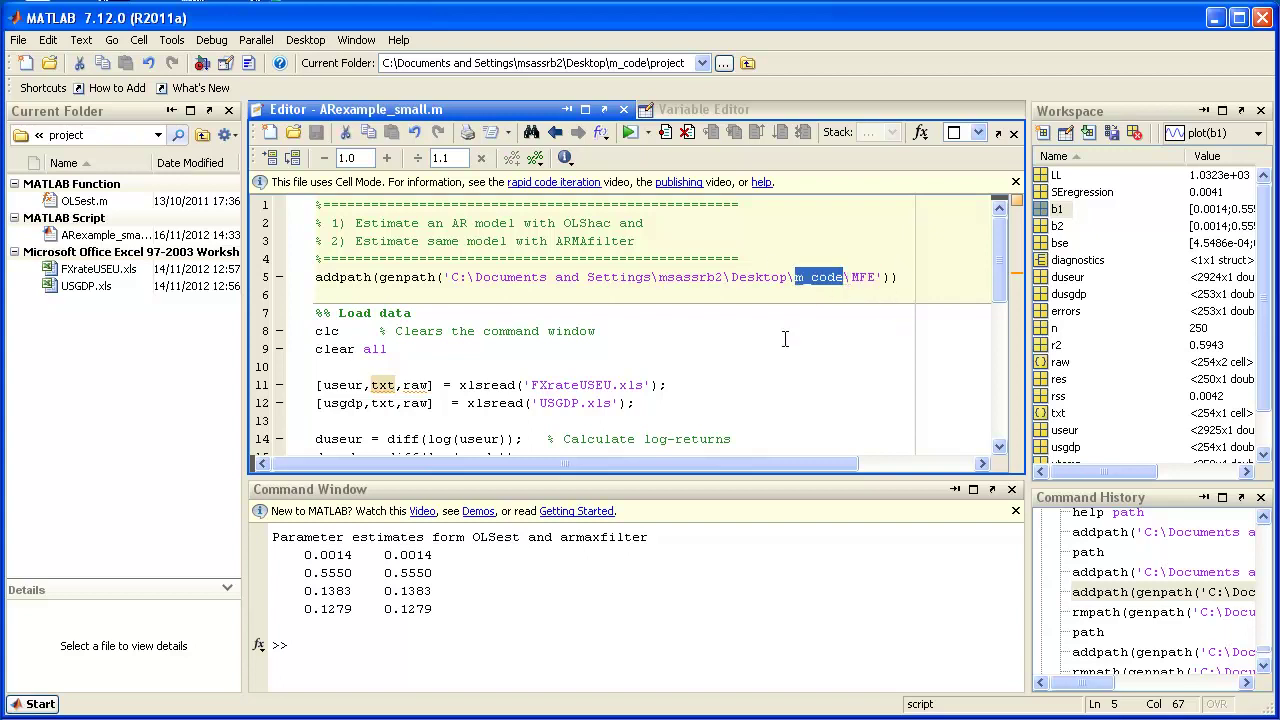
double_click(319, 280)
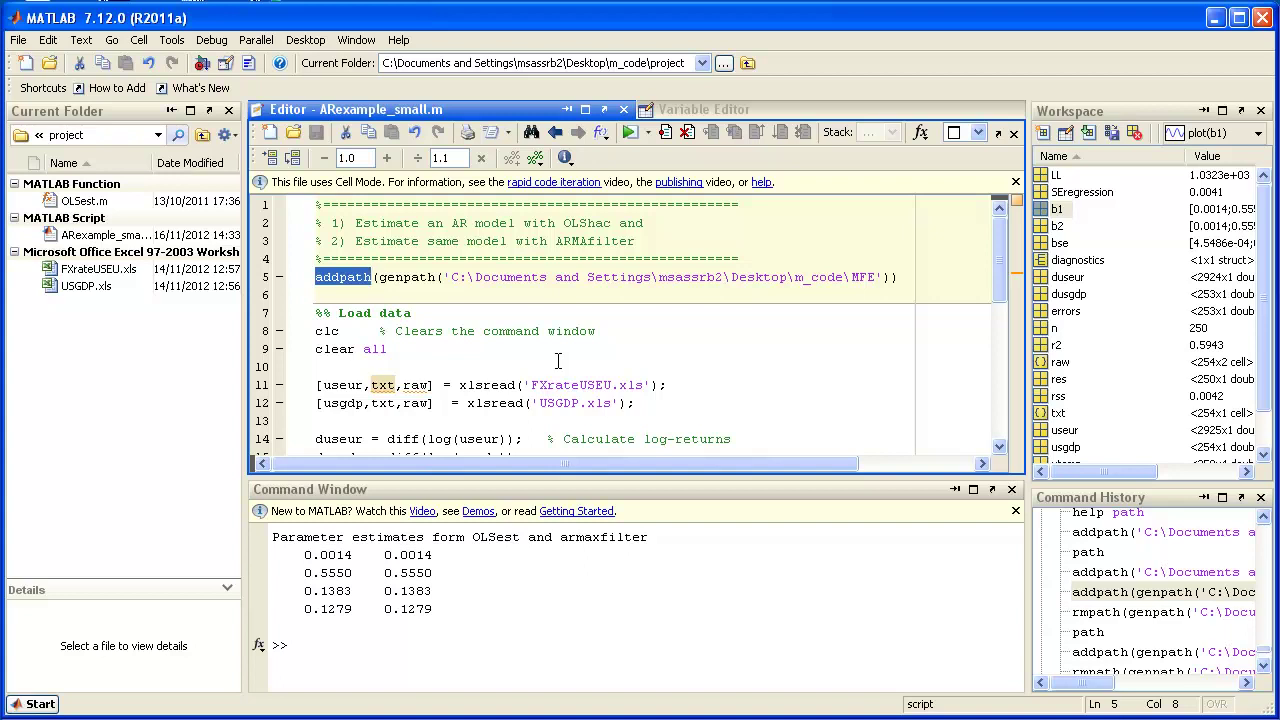
left_click(362, 279)
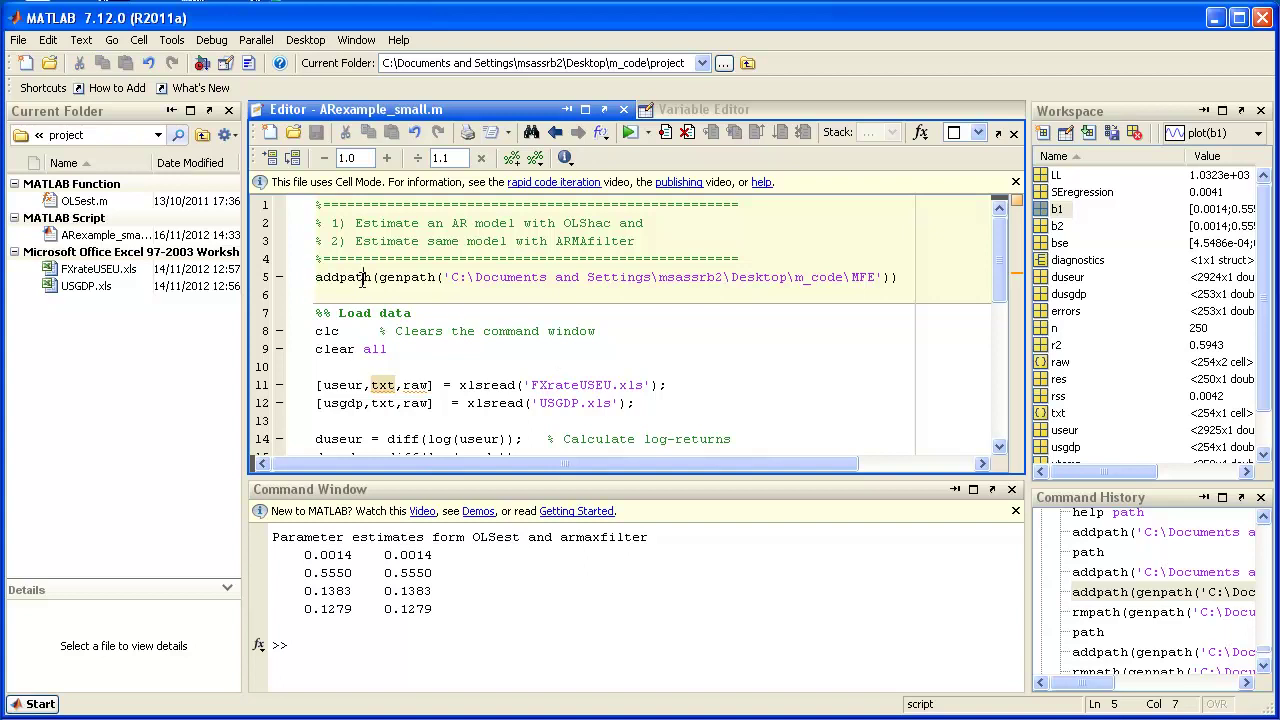